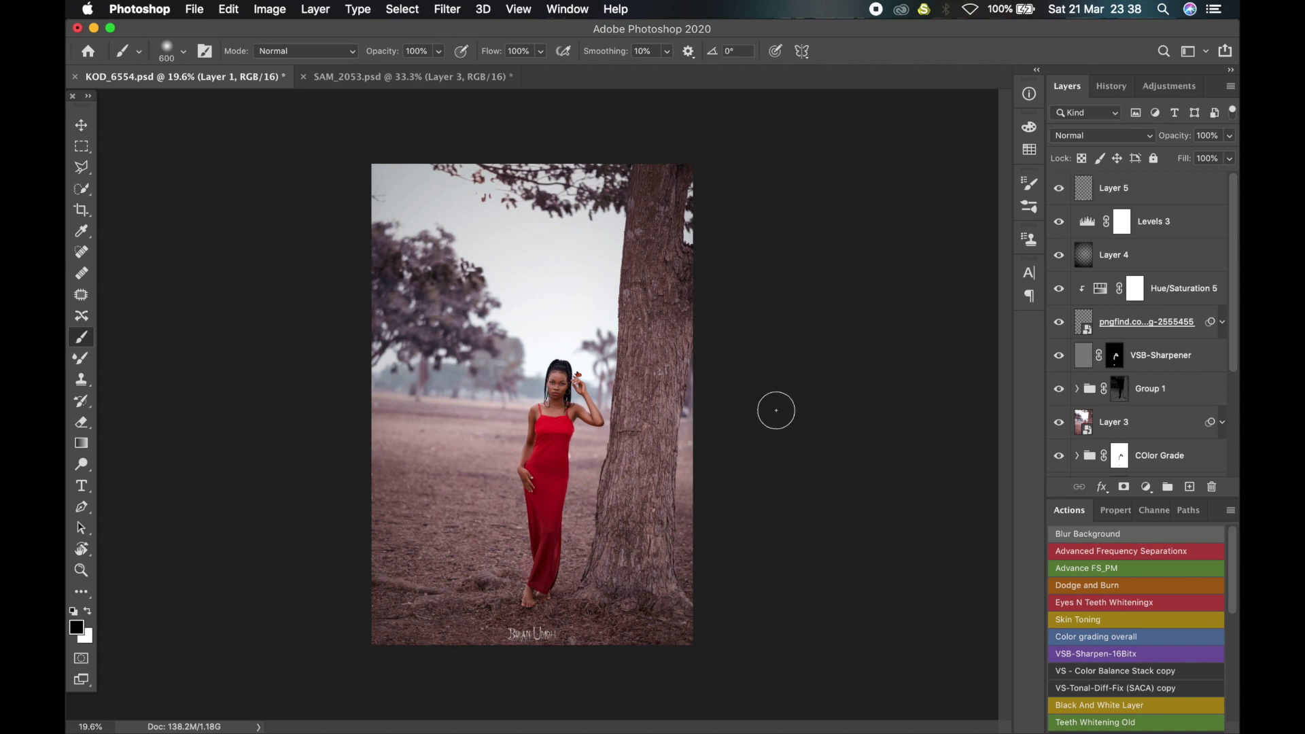
Switch the status bar readout to Layer Count, showing 36 layers and 10 groups
scroll(1142, 384, "down", 5)
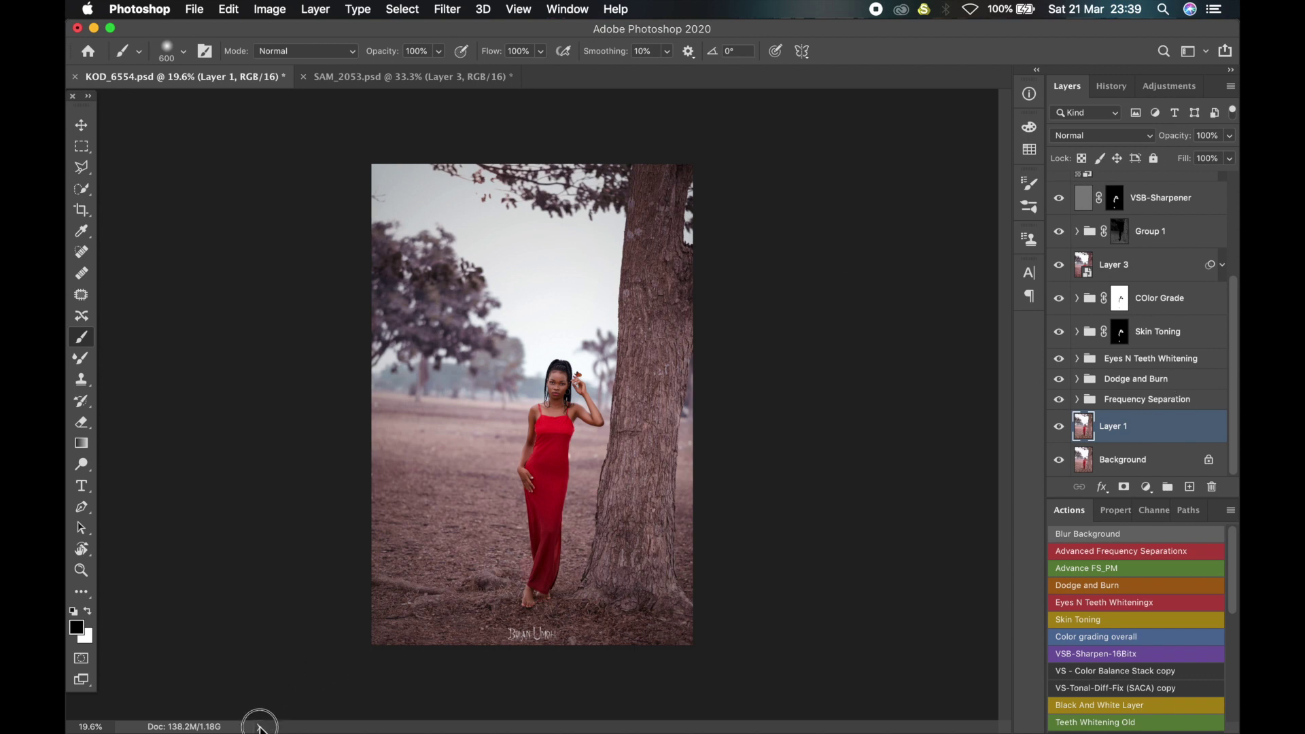
left_click(259, 726)
left_click(329, 548)
left_click(260, 726)
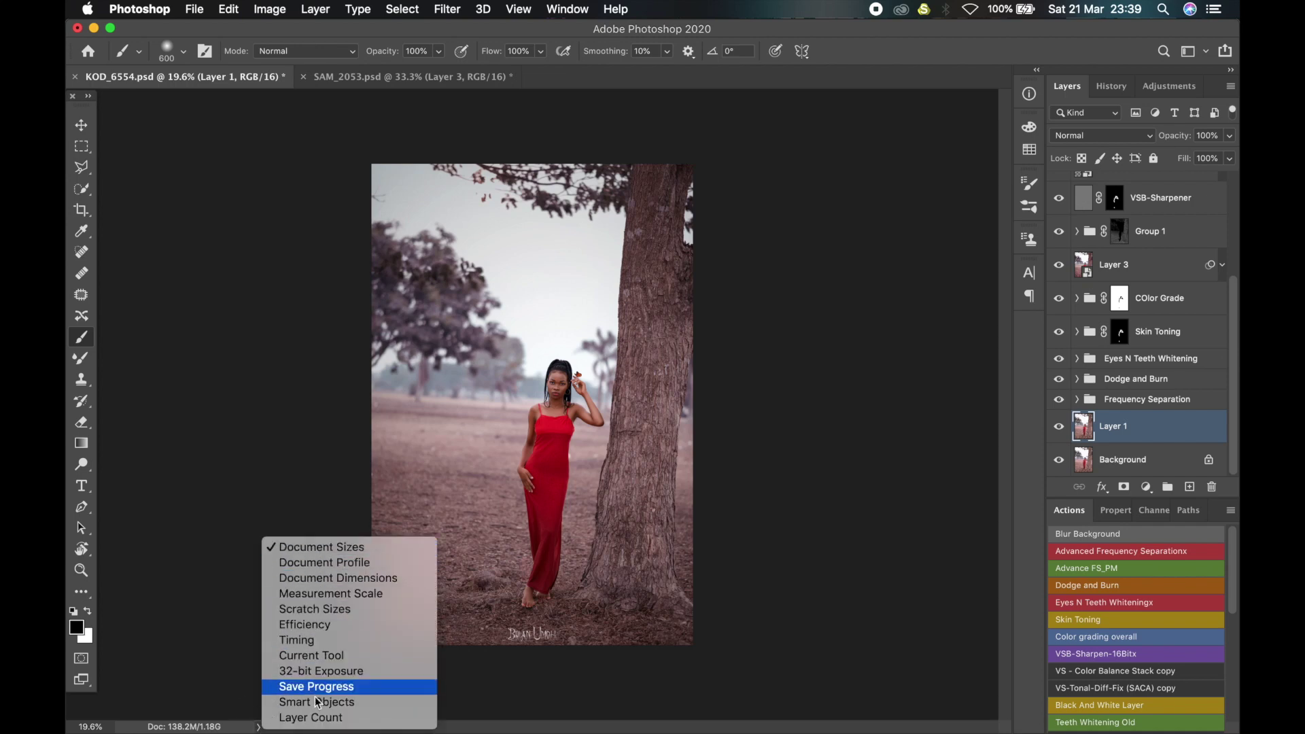
left_click(316, 722)
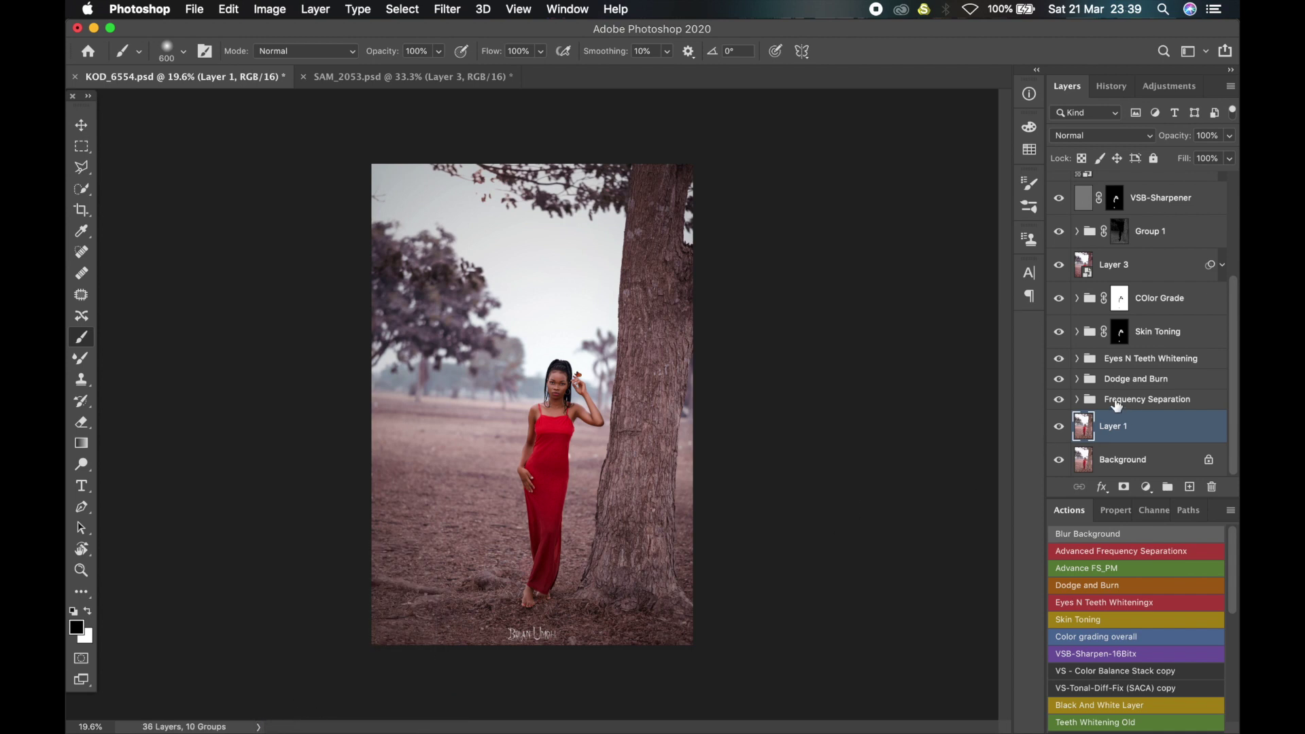
Expand the Frequency Separation, Dodge and Burn, Eyes N Teeth Whitening, Skin Toning, Color Grade and Group 1 groups
left_click(1078, 400)
left_click(1077, 379)
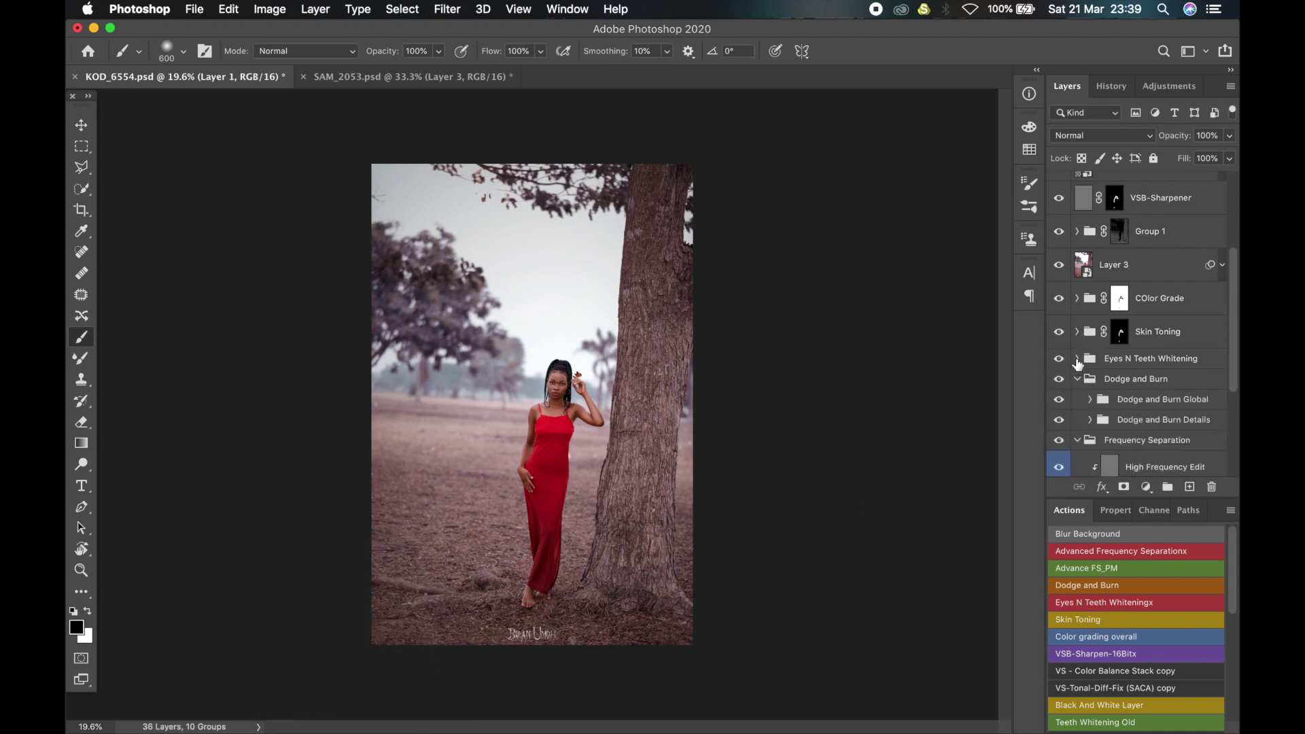
left_click(1078, 358)
left_click(1074, 333)
left_click(1077, 332)
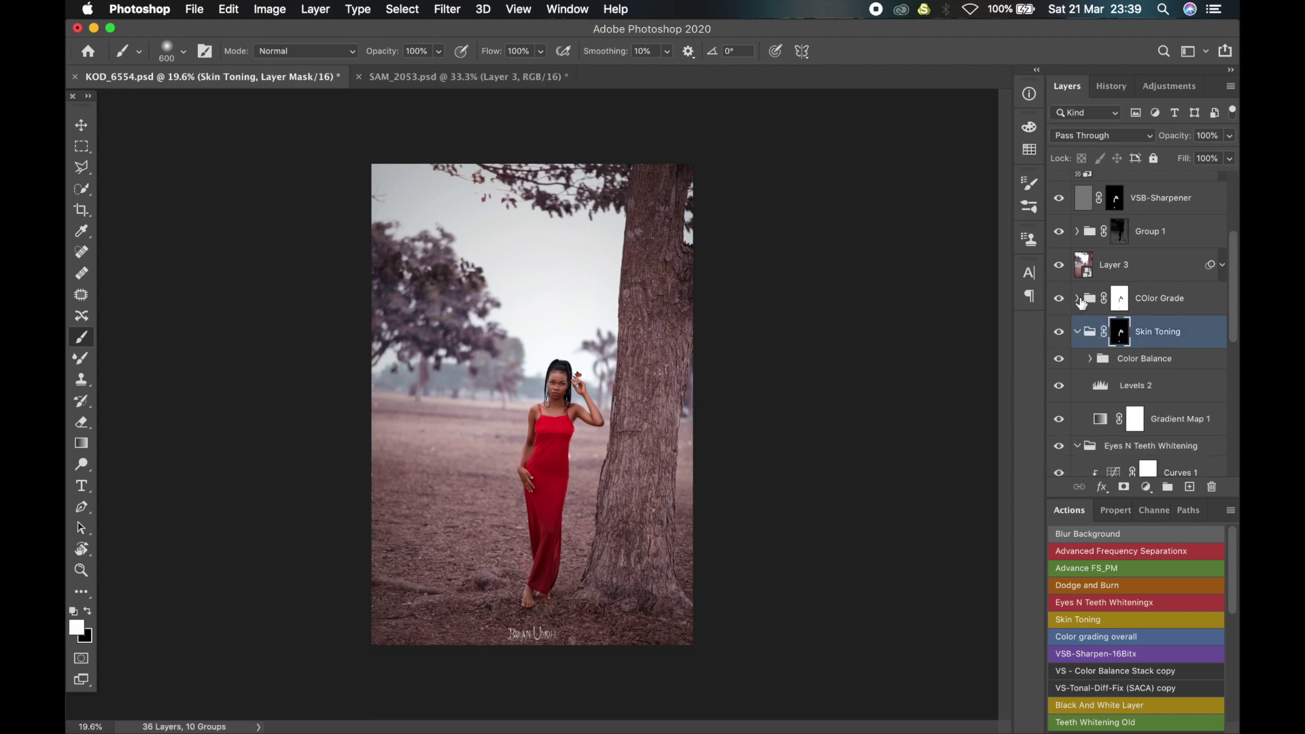
left_click(1077, 298)
left_click(1078, 231)
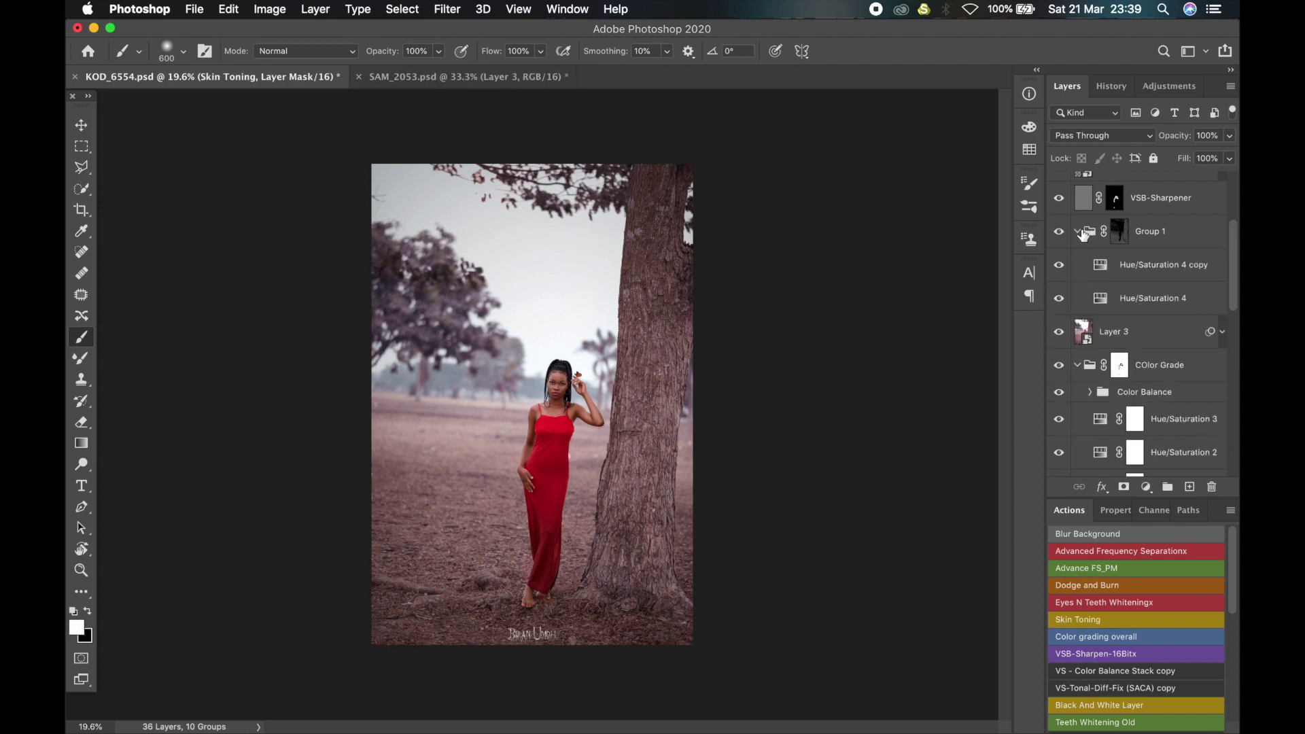
Expand the Dodge and Burn Global and Details groups, then return the status bar to Document Sizes
scroll(1087, 239, "up", 3)
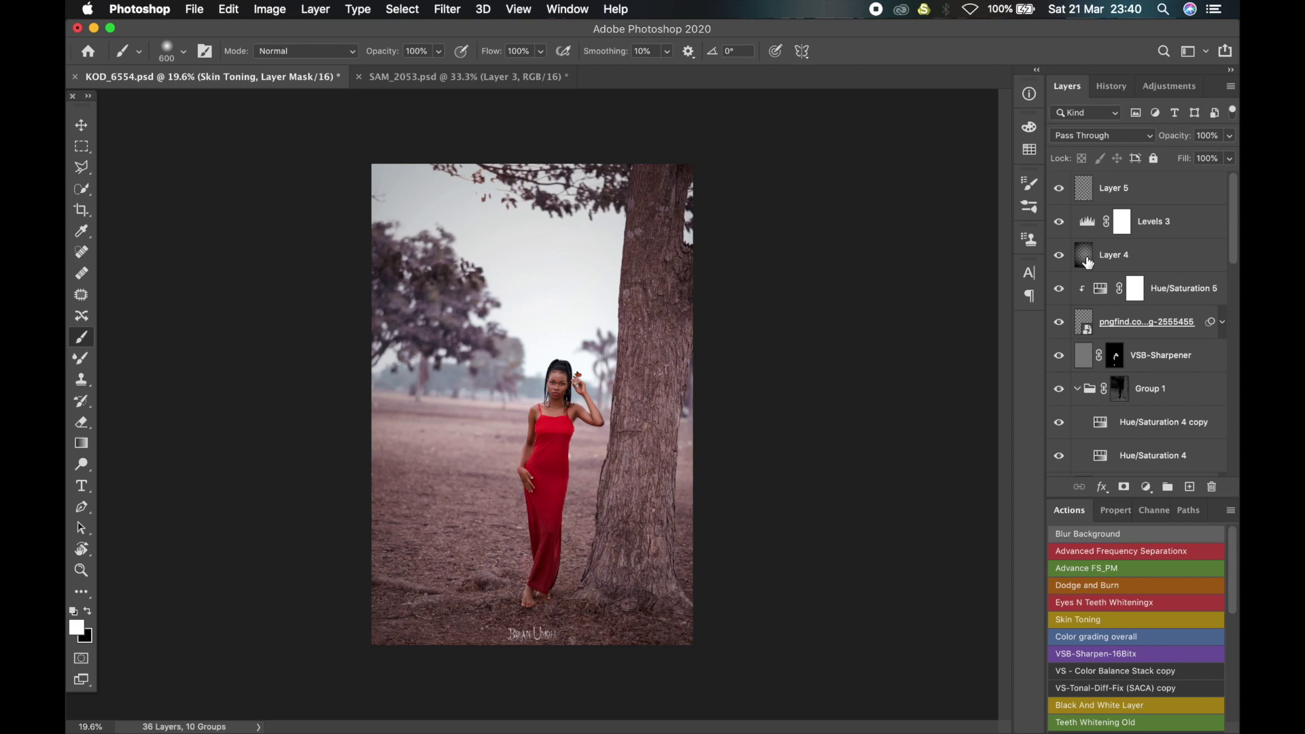
scroll(1084, 255, "down", 5)
scroll(1086, 345, "down", 5)
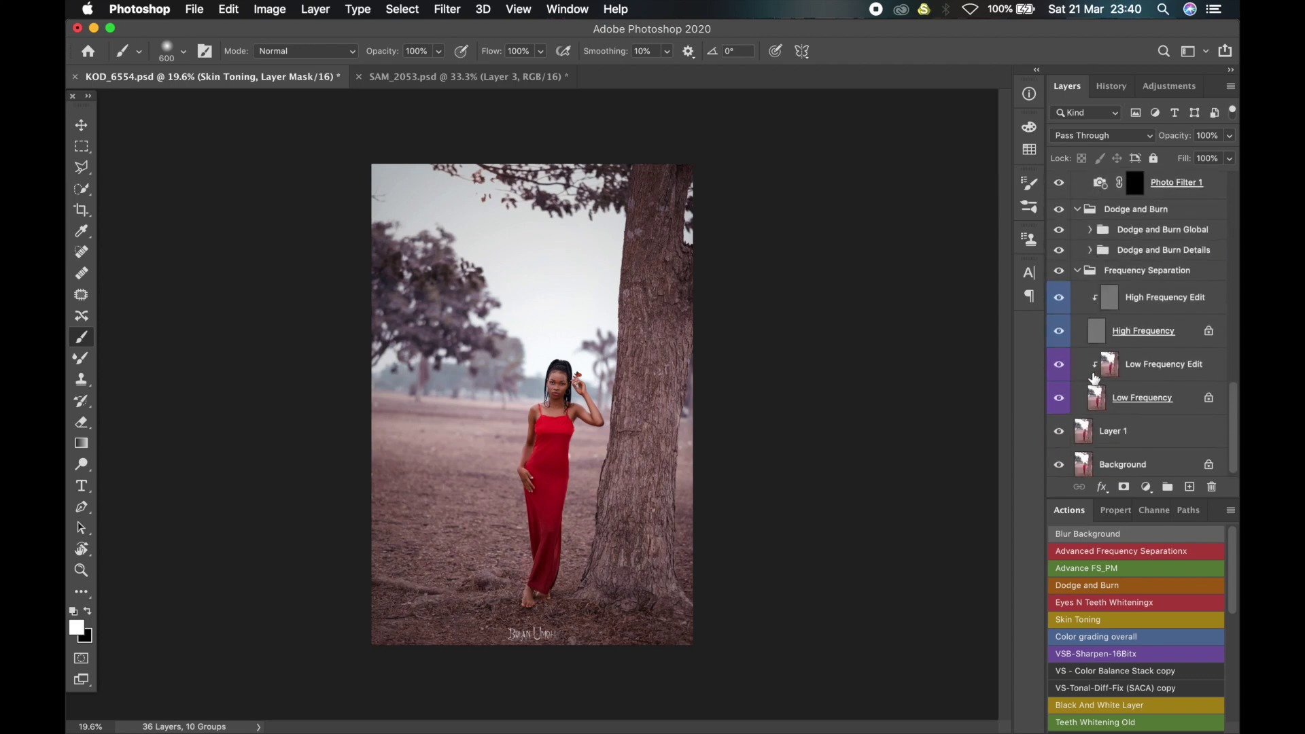
left_click(1092, 250)
left_click(1090, 229)
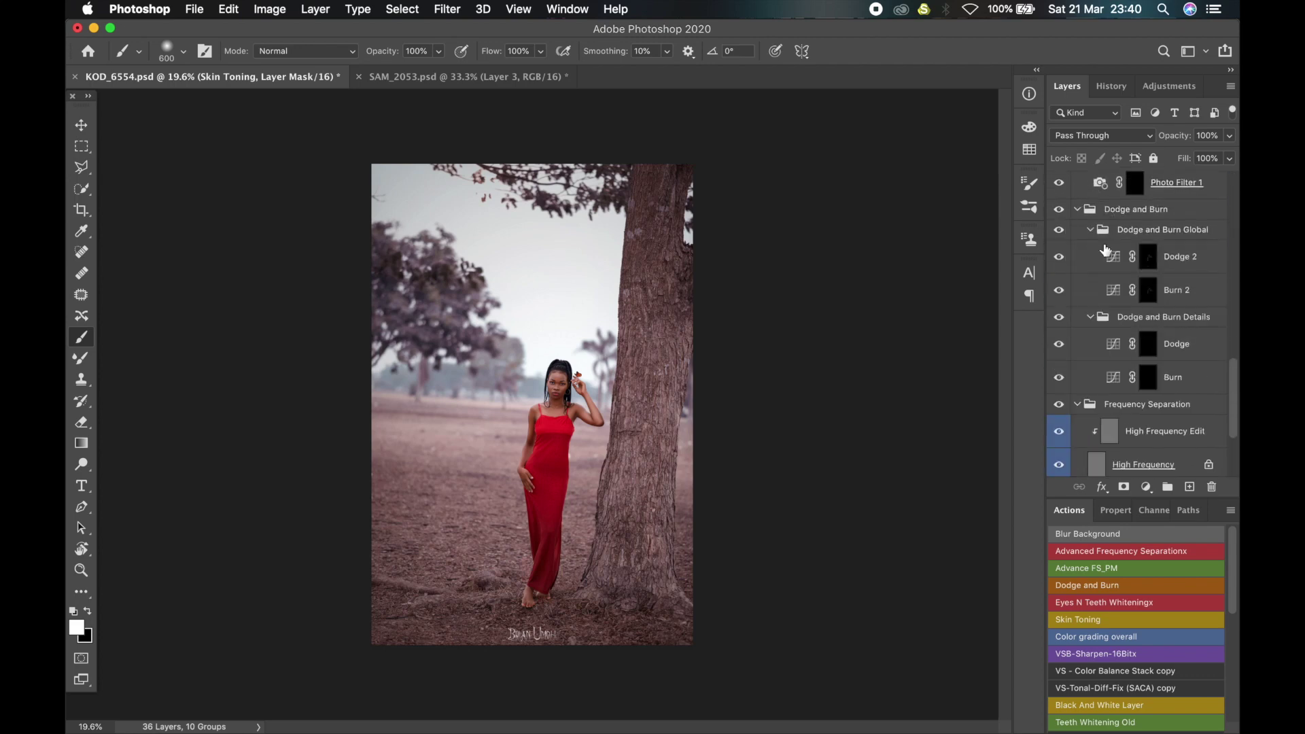
scroll(1115, 286, "down", 2)
scroll(1129, 299, "up", 15)
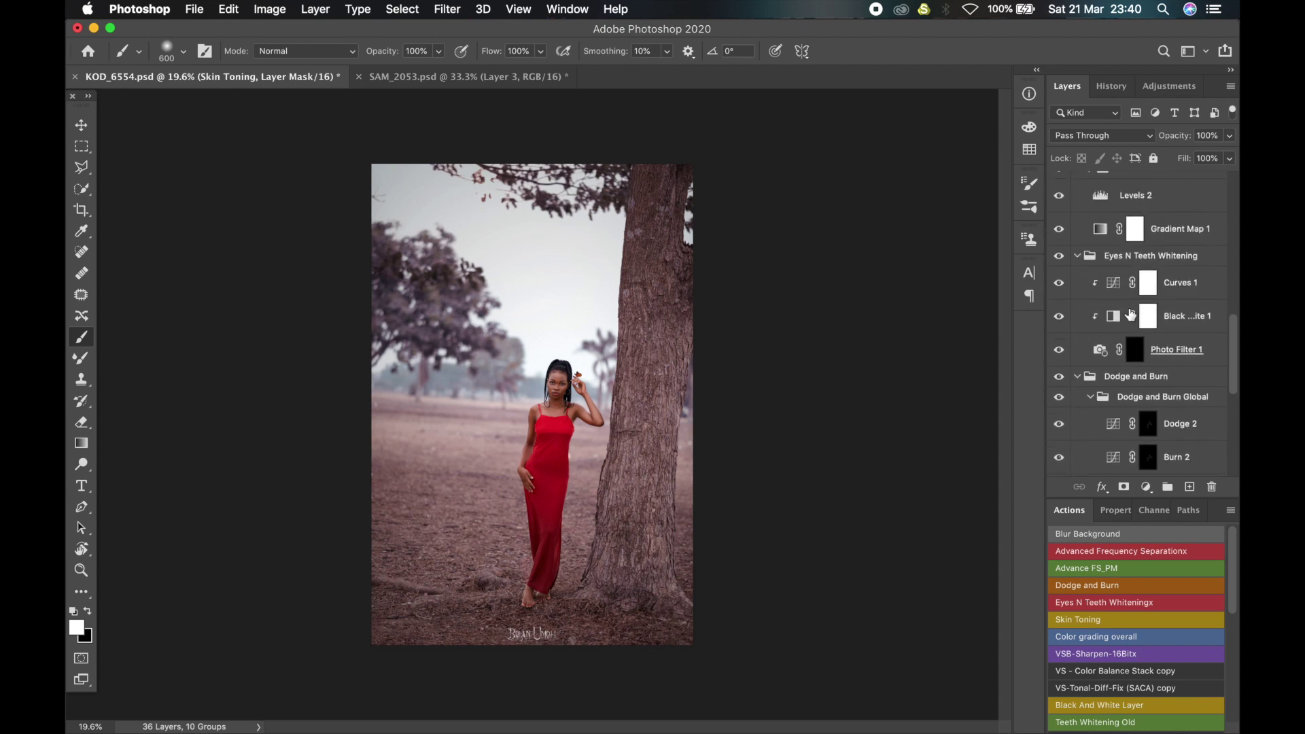
scroll(1139, 301, "up", 1)
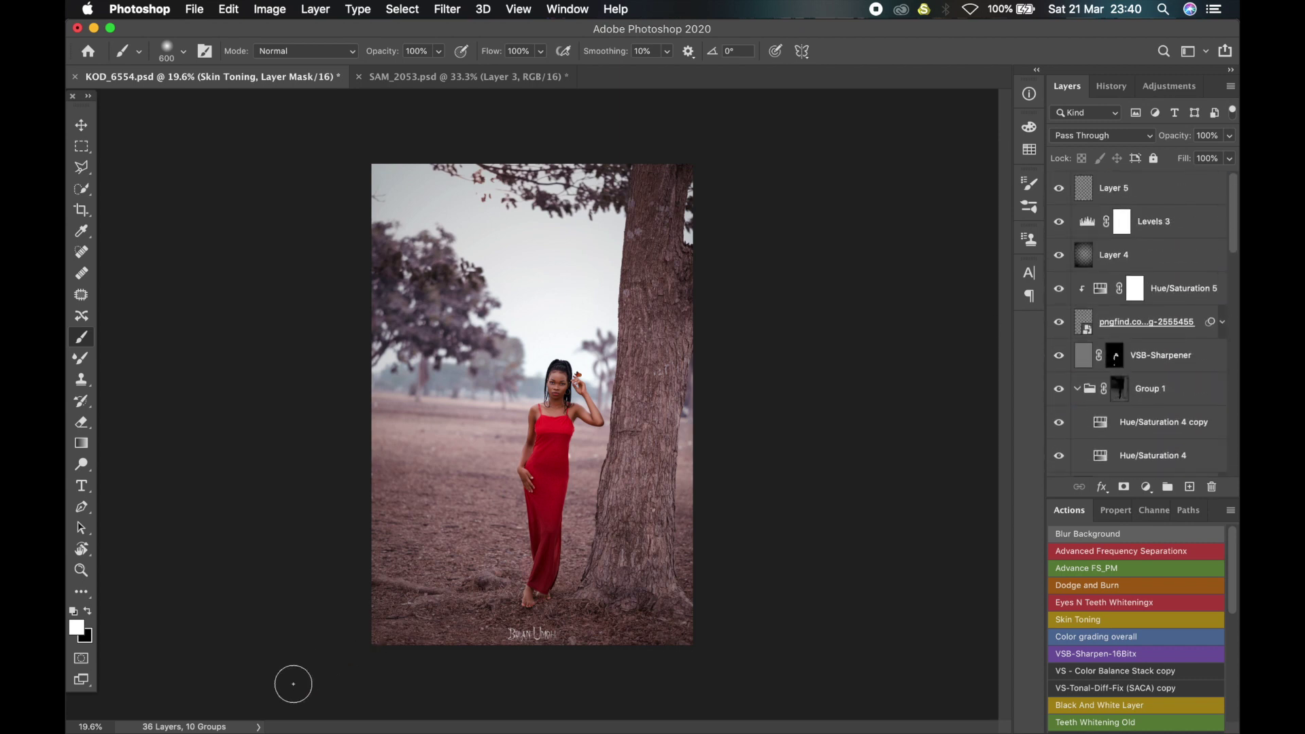
left_click(259, 727)
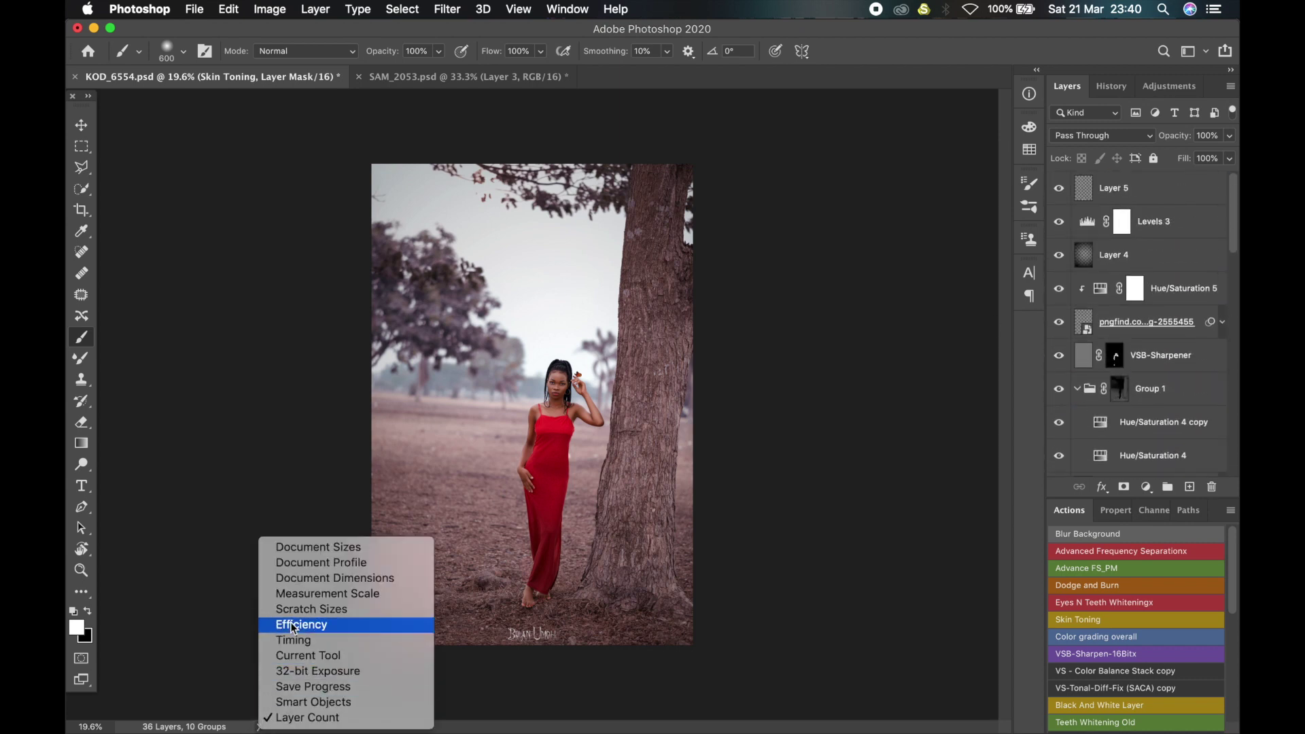
left_click(318, 547)
key("alt+period")
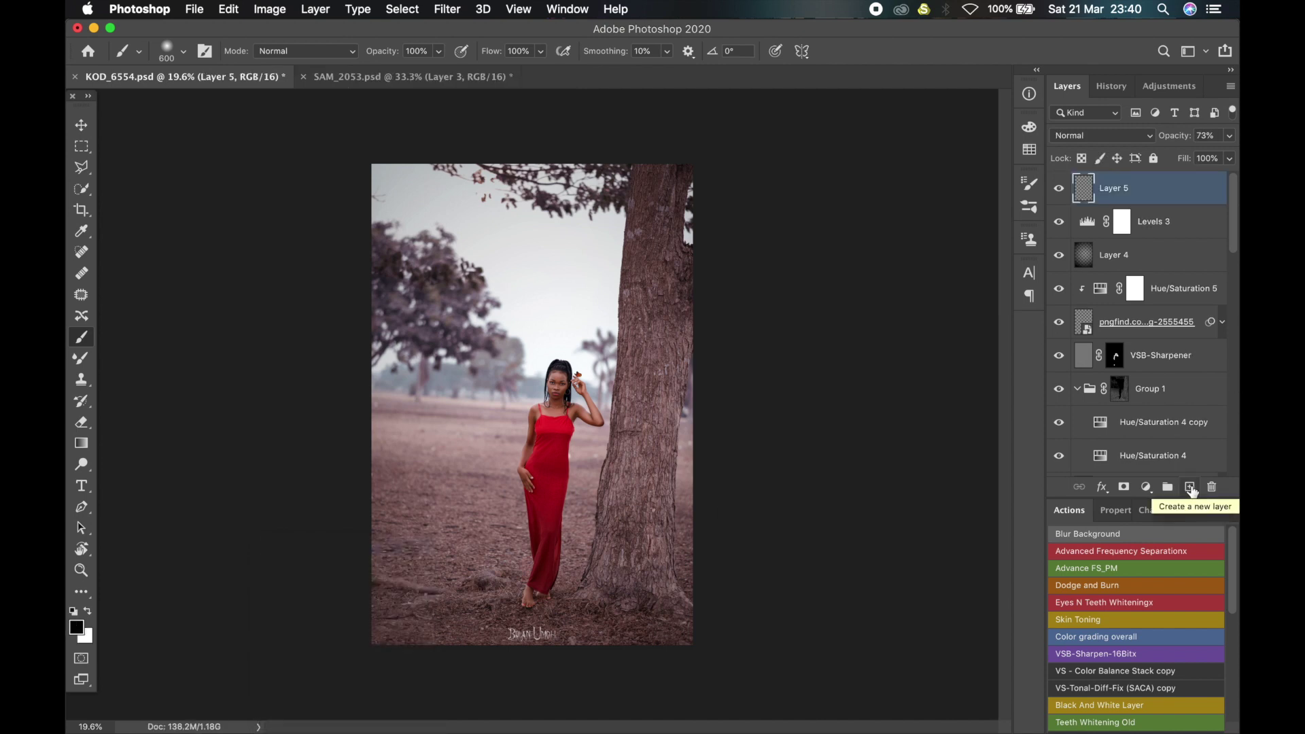
left_click(1191, 488)
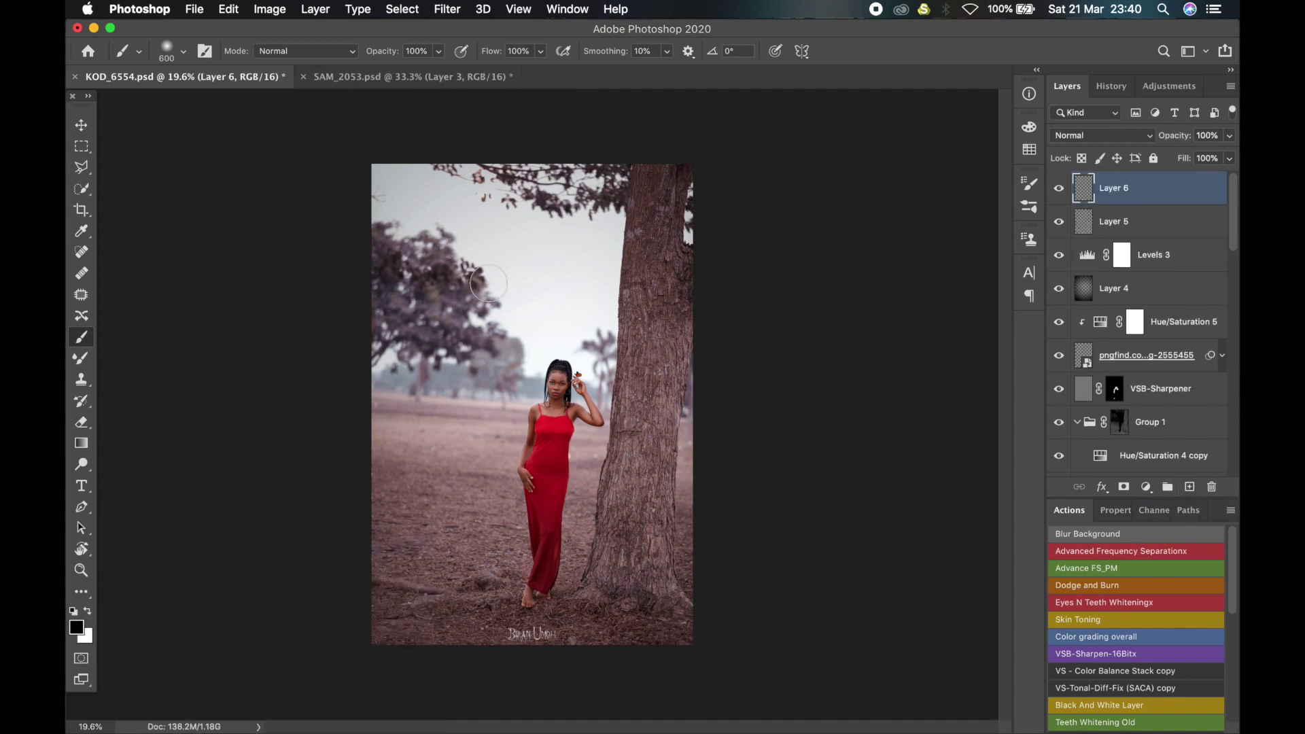
left_click_drag(480, 242, 534, 240)
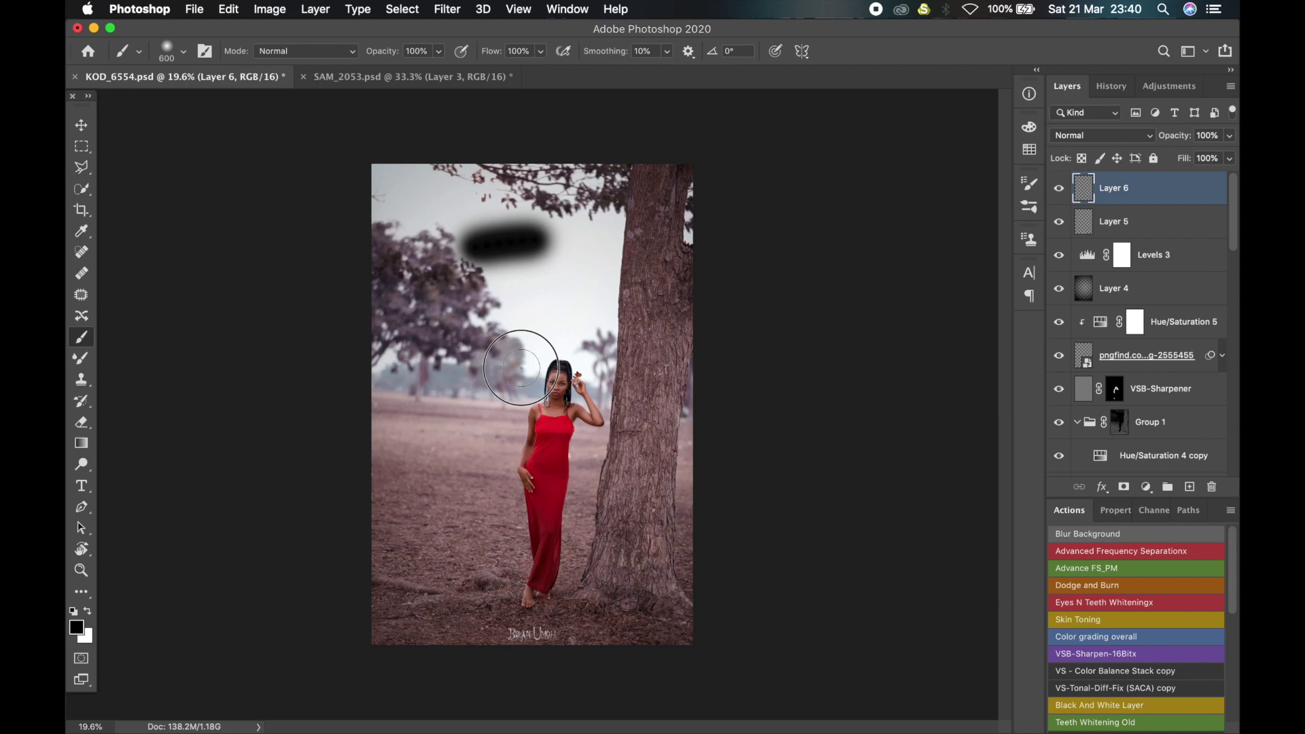
mouse_move(521, 368)
left_mouse_down()
mouse_move(566, 376)
mouse_move(482, 422)
mouse_move(582, 415)
mouse_move(488, 505)
mouse_move(634, 483)
mouse_move(536, 539)
left_mouse_up()
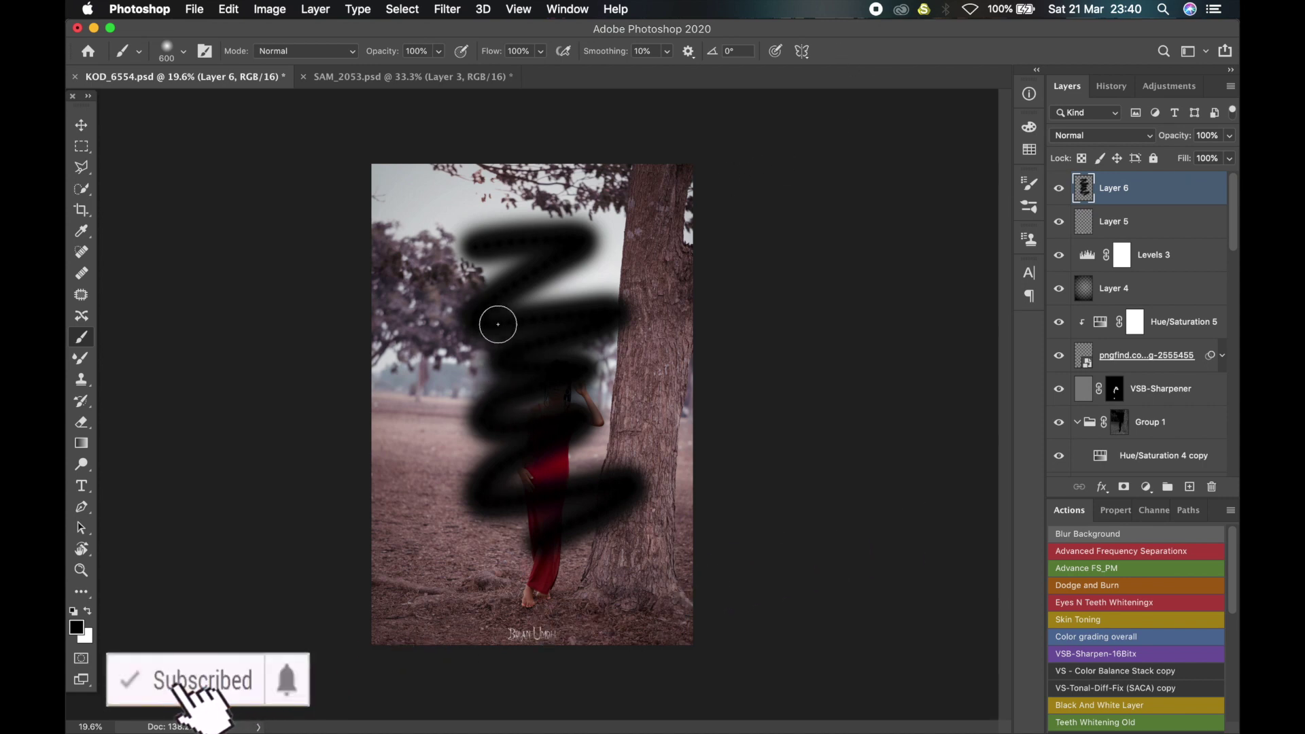
left_click(1060, 190)
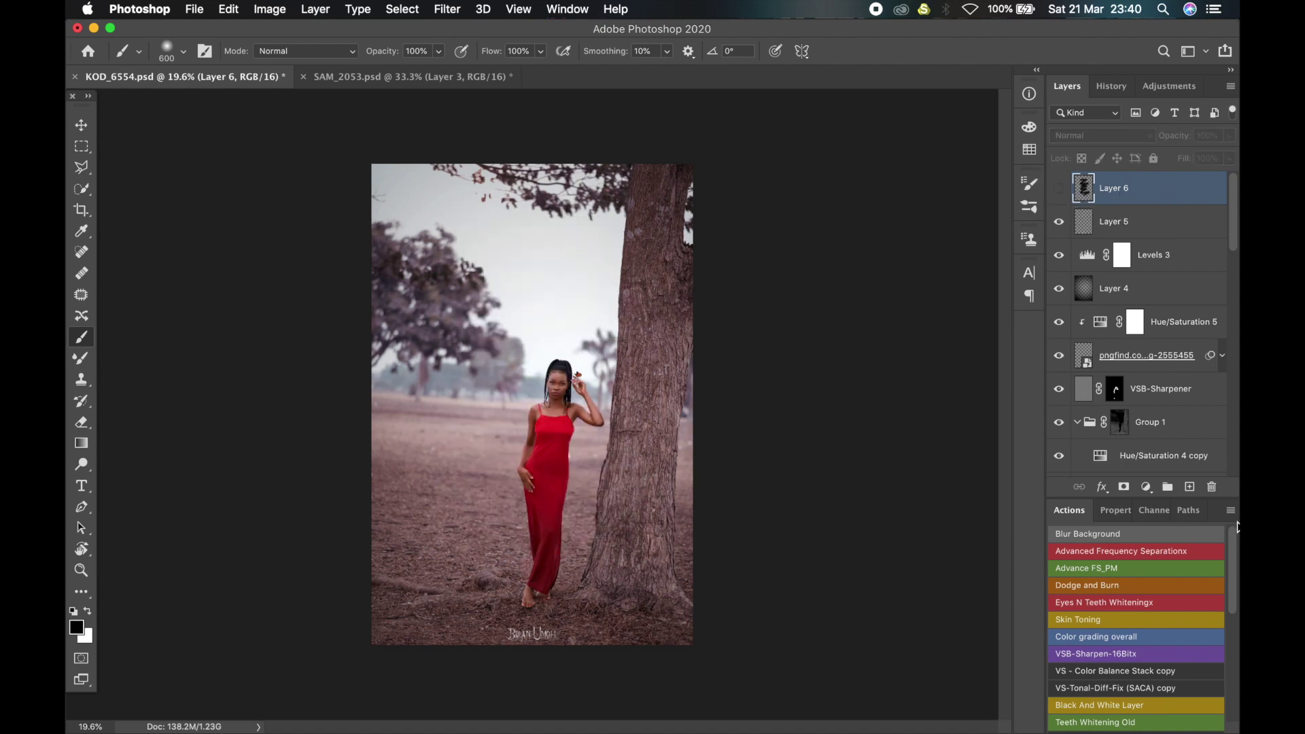
left_click(1211, 487)
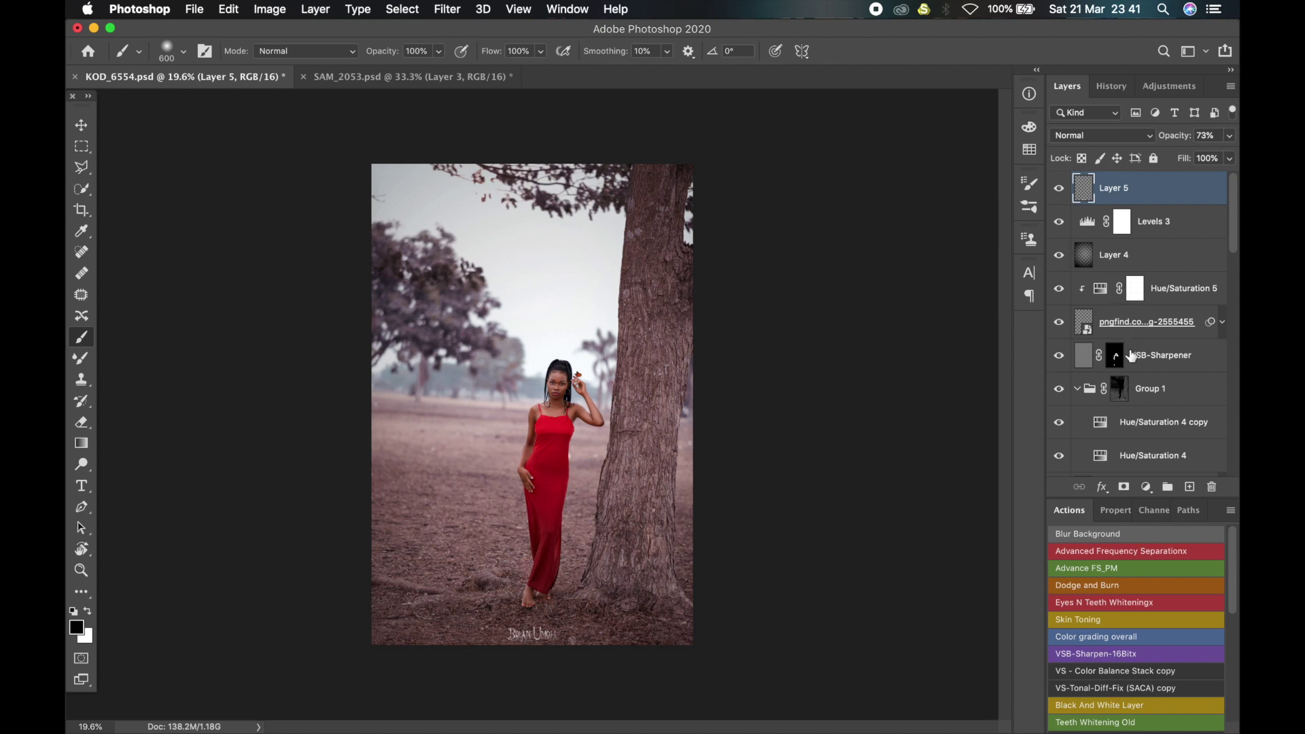
Select Layer 5 through Layer 1 and merge them into a single Layer 5
scroll(1132, 354, "down", 15)
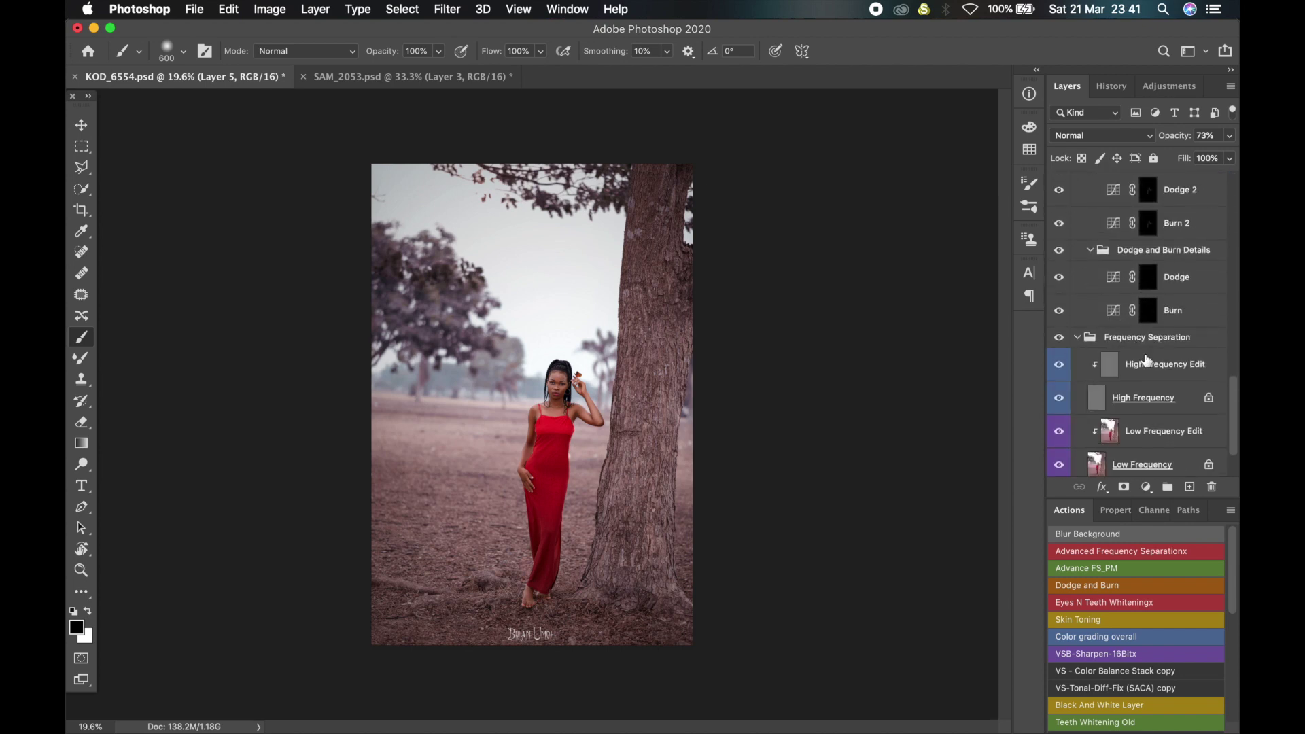
scroll(1147, 361, "down", 3)
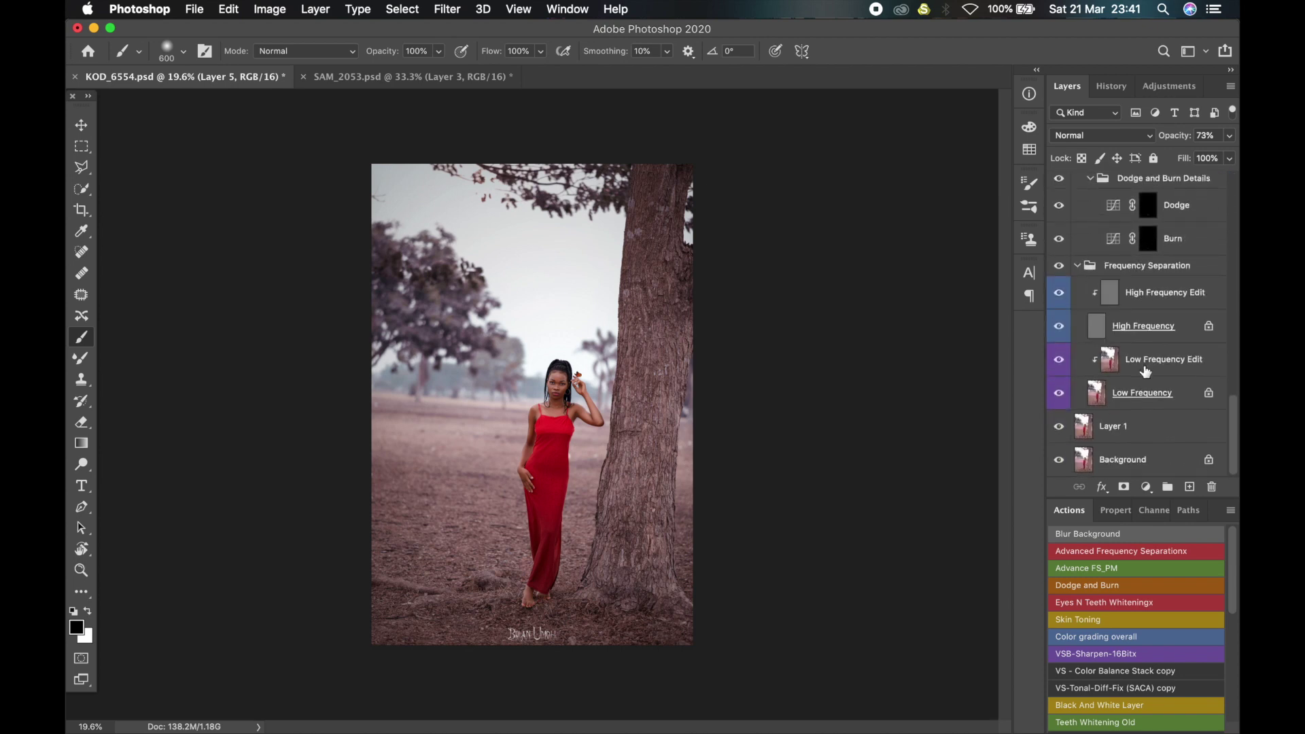
left_click(1142, 427, "shift")
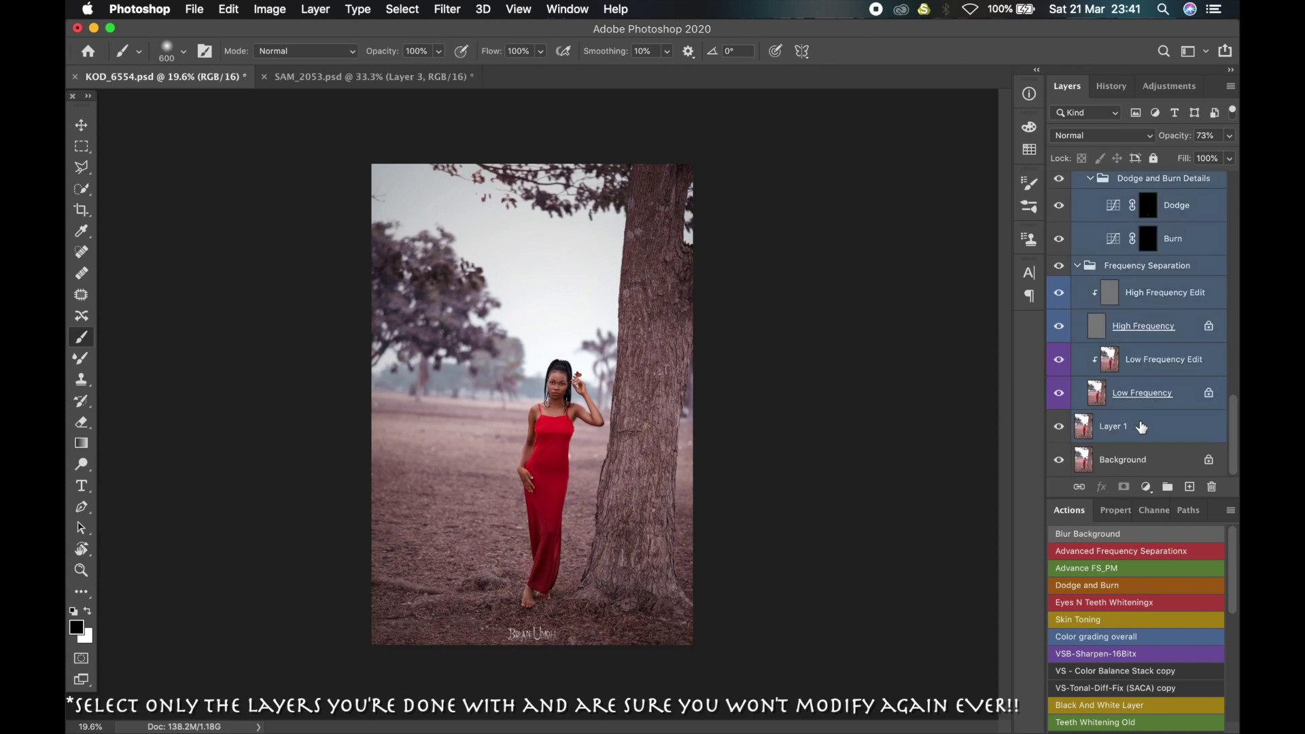
right_click(1146, 374)
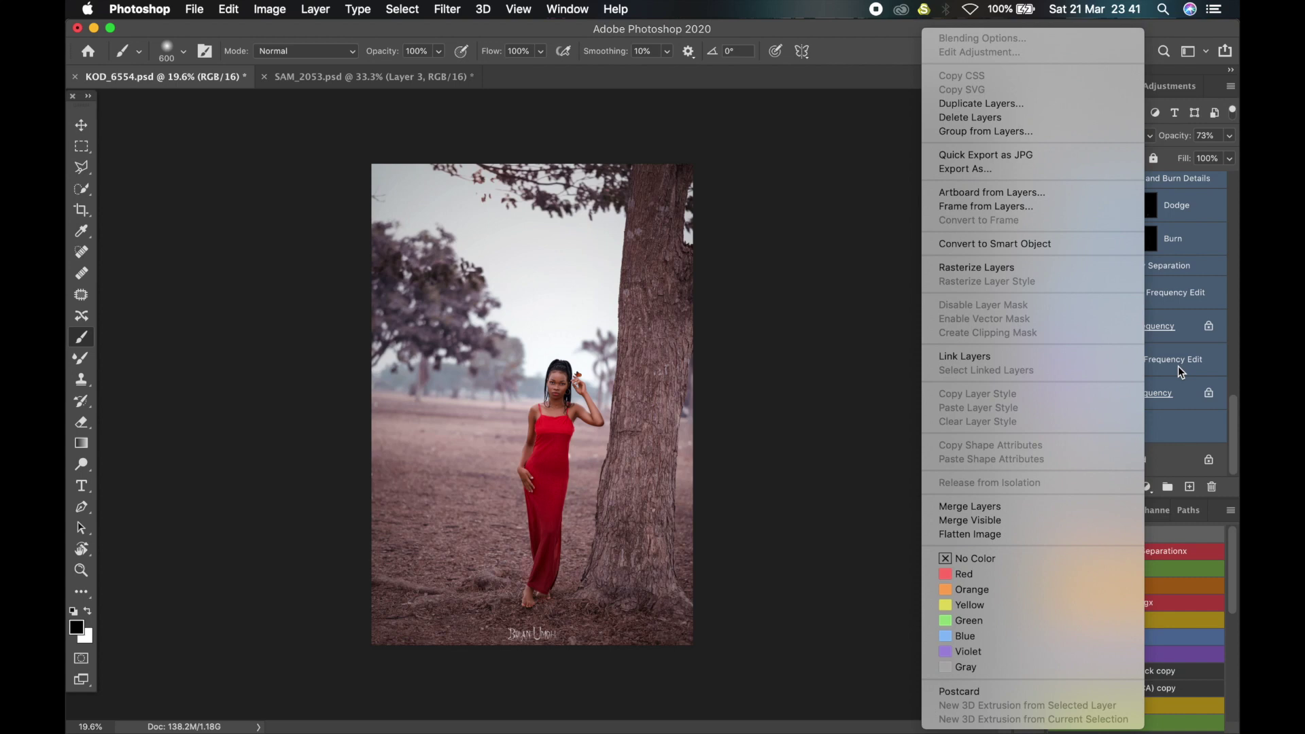
left_click(1021, 507)
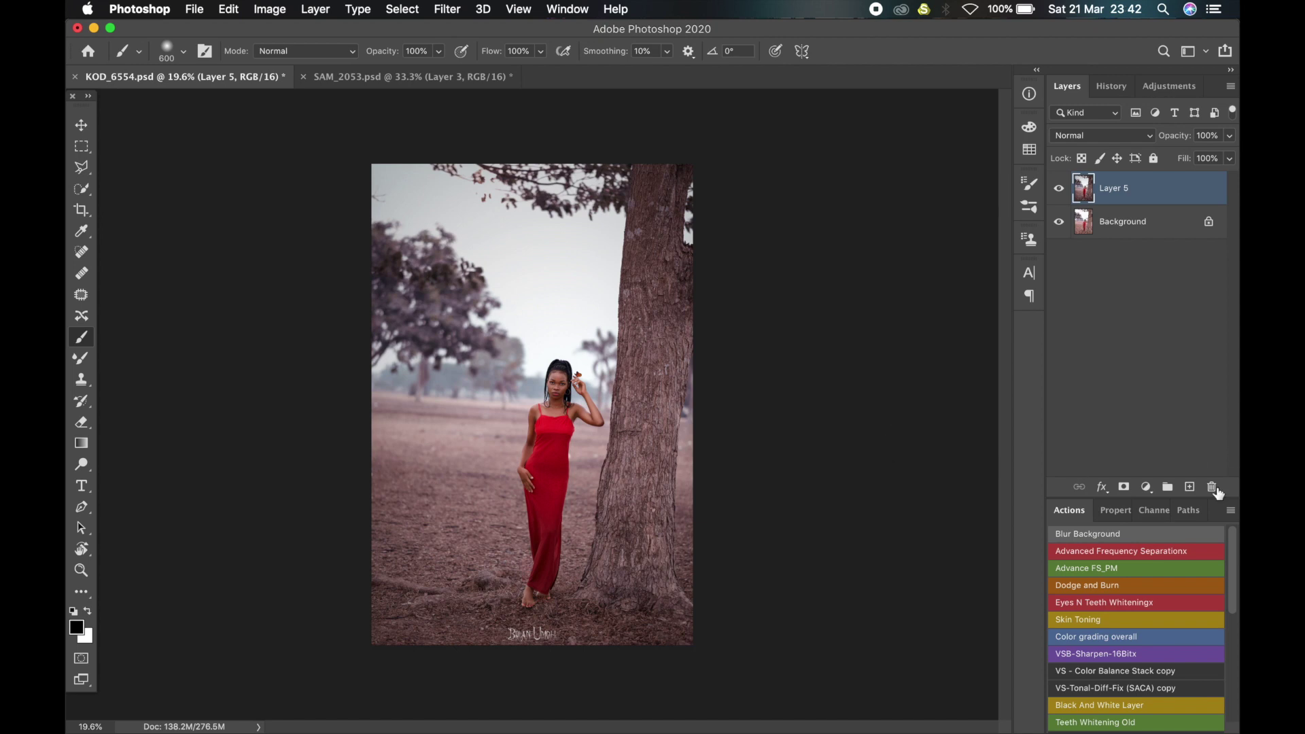
On a new layer, scribble black strokes over the sky and woman, then switch to SAM_2053.psd
left_click(1195, 488)
left_click_drag(479, 222, 527, 250)
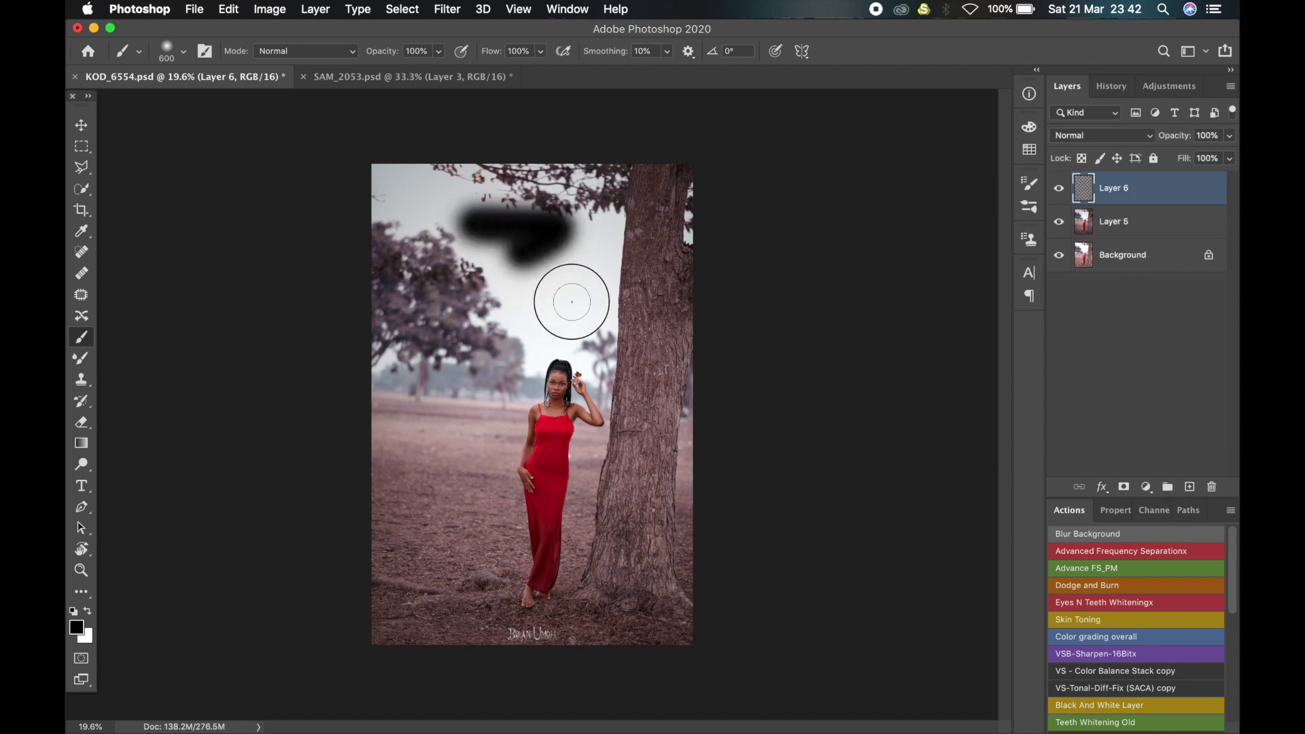
mouse_move(572, 302)
left_mouse_down()
mouse_move(448, 364)
mouse_move(564, 380)
mouse_move(428, 460)
mouse_move(577, 462)
mouse_move(501, 493)
mouse_move(596, 501)
mouse_move(548, 548)
left_mouse_up()
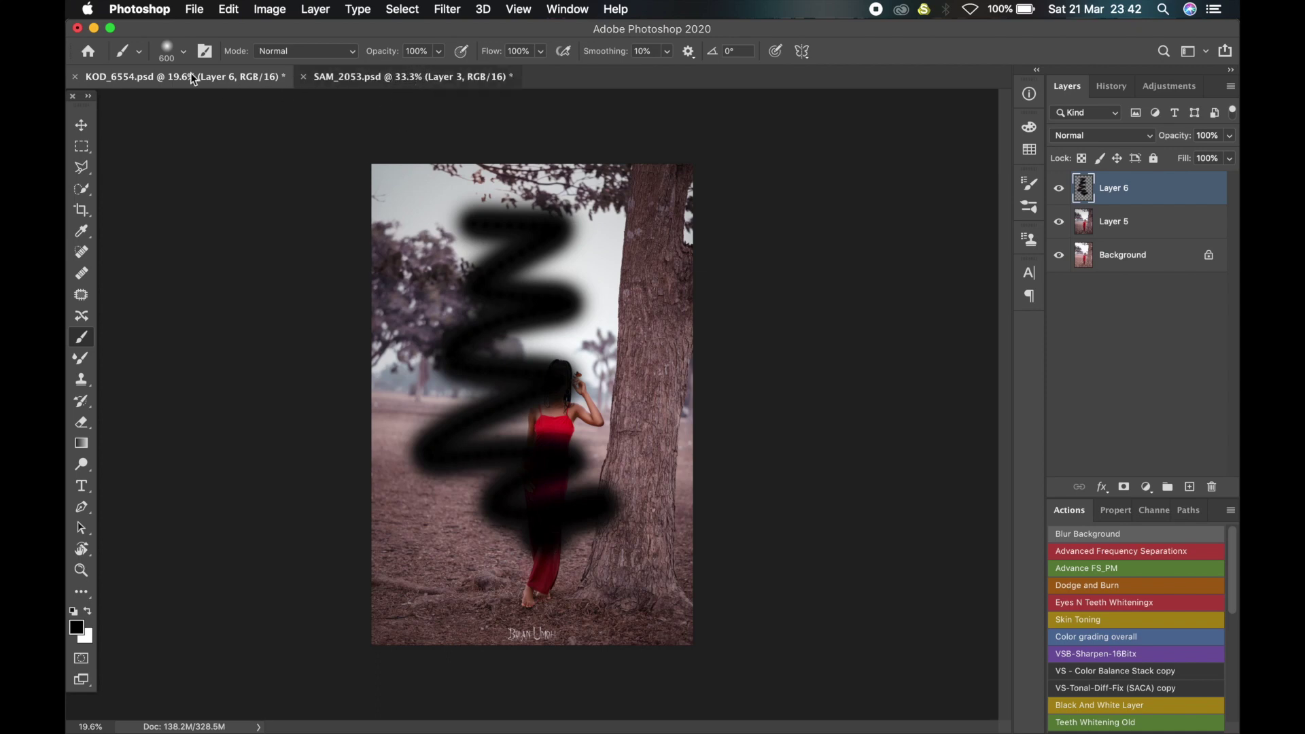
left_click(320, 76)
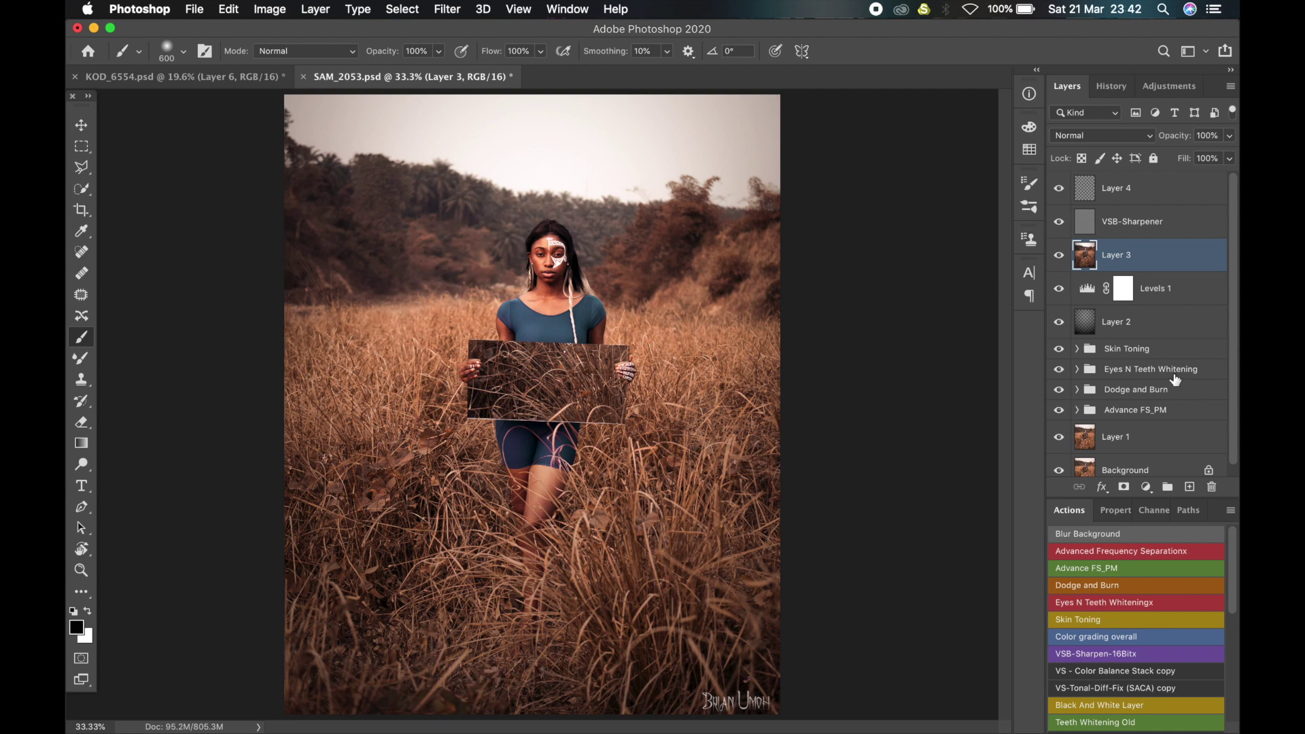
Select Layer 1 through Layer 4 in SAM_2053.psd and convert them into one smart object
scroll(1127, 435, "down", 1)
left_click(1128, 429)
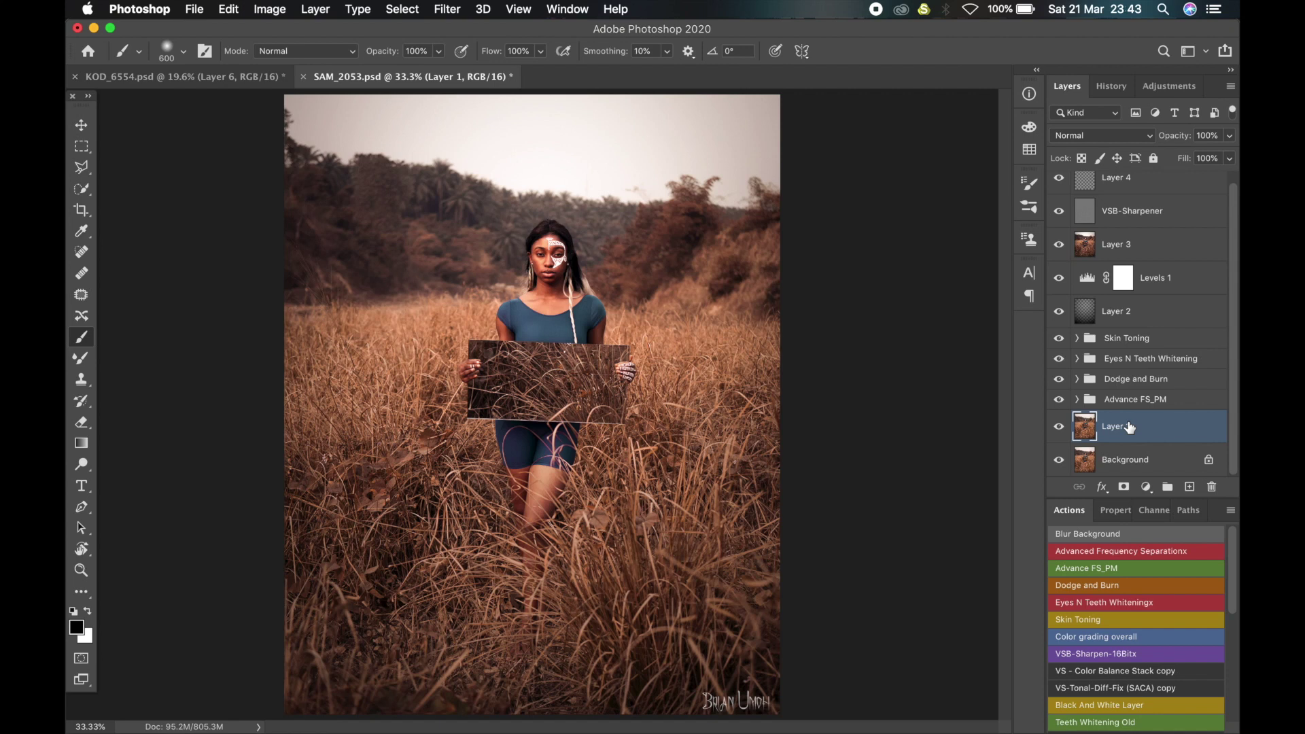
scroll(1130, 427, "up", 1)
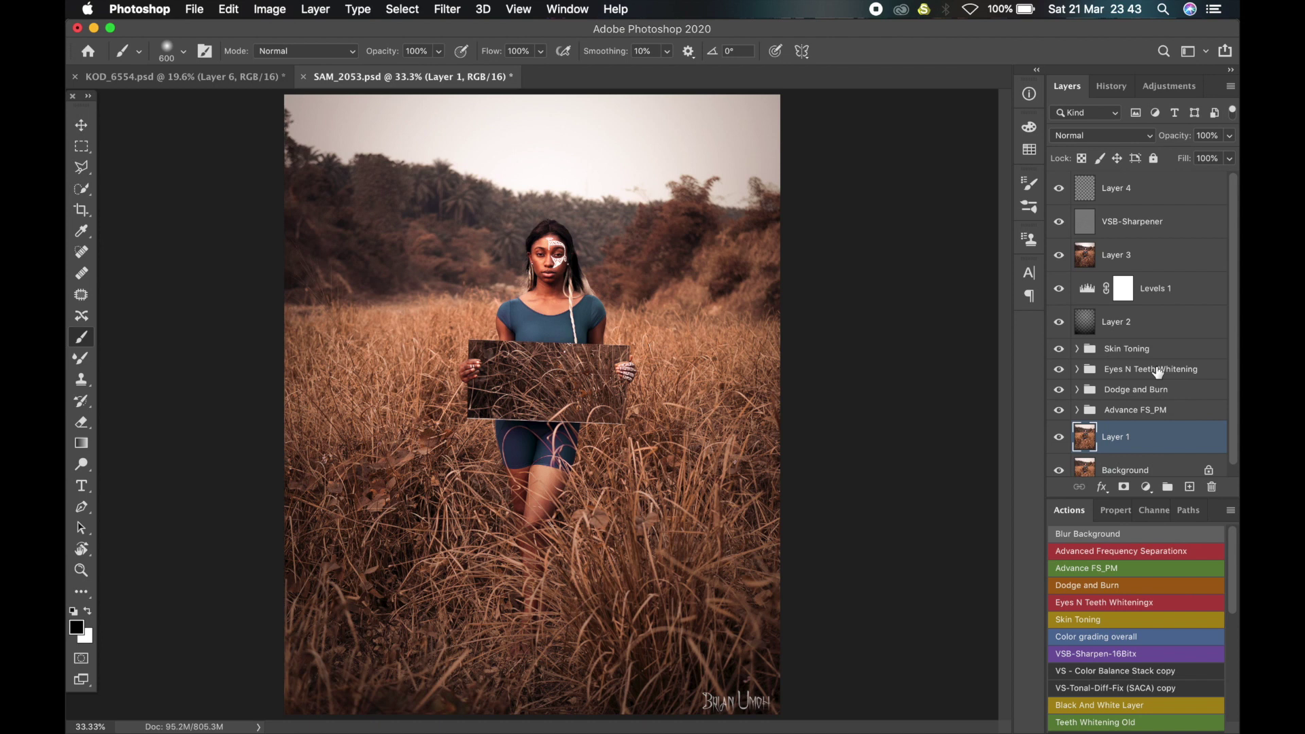
left_click(1145, 192, "shift")
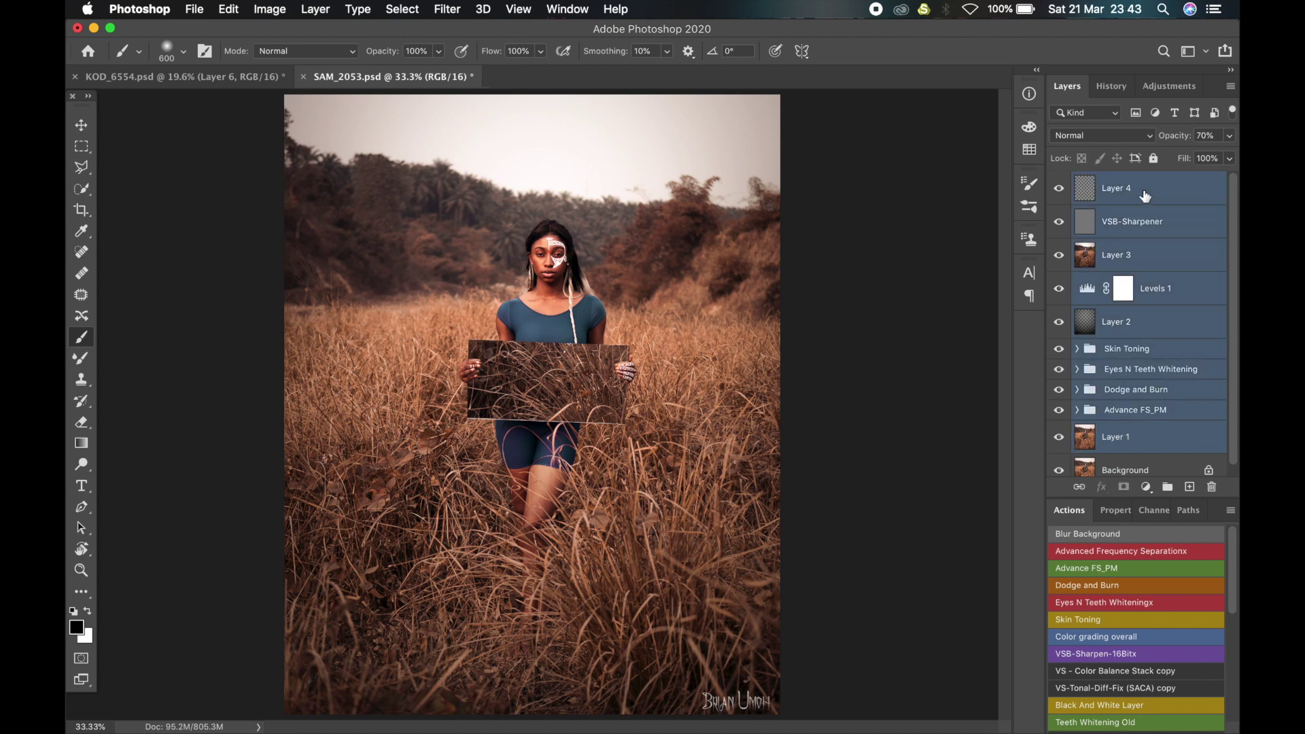
right_click(1149, 232)
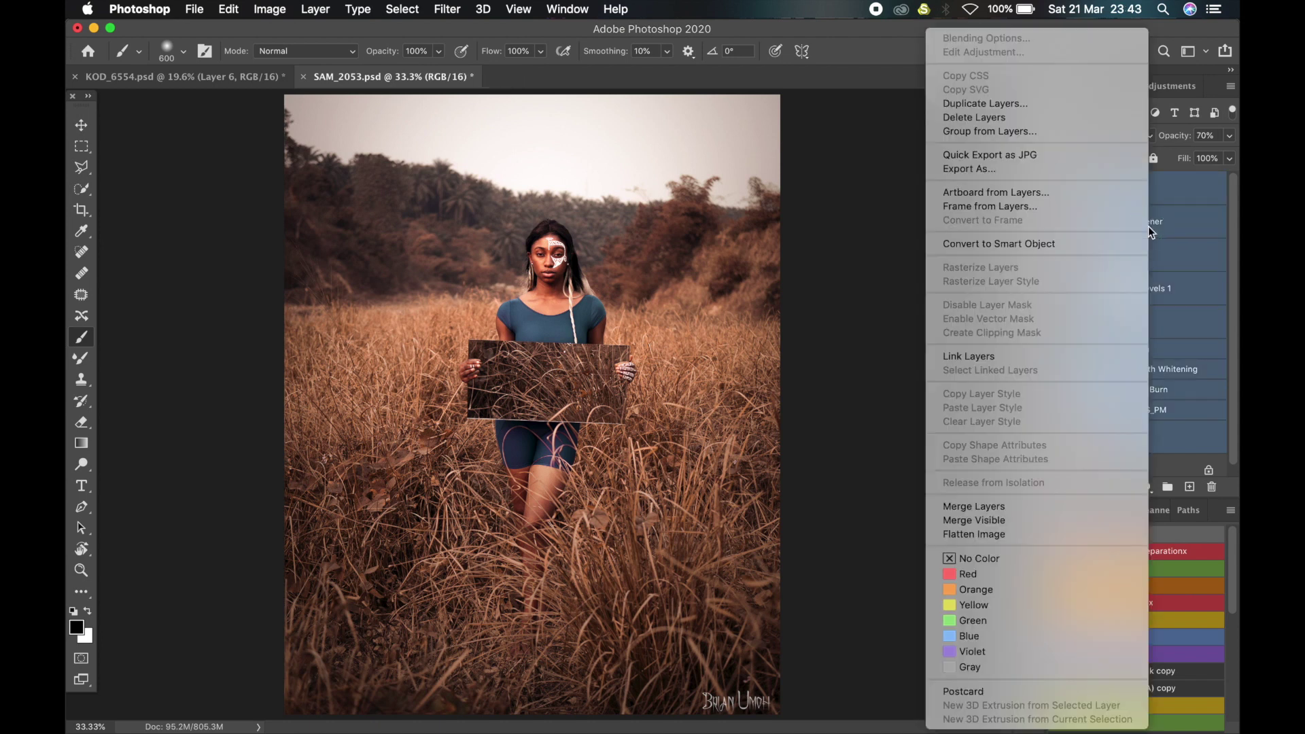
left_click(1026, 246)
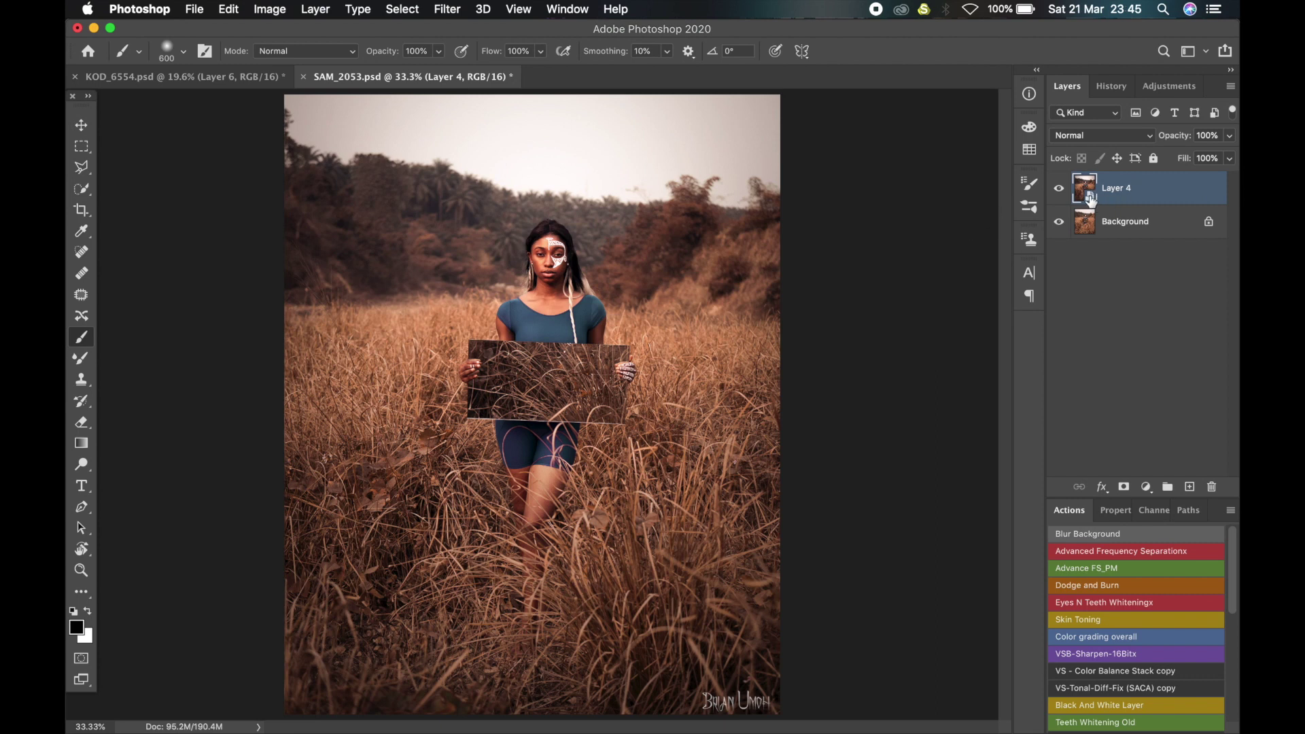
left_click(1060, 191)
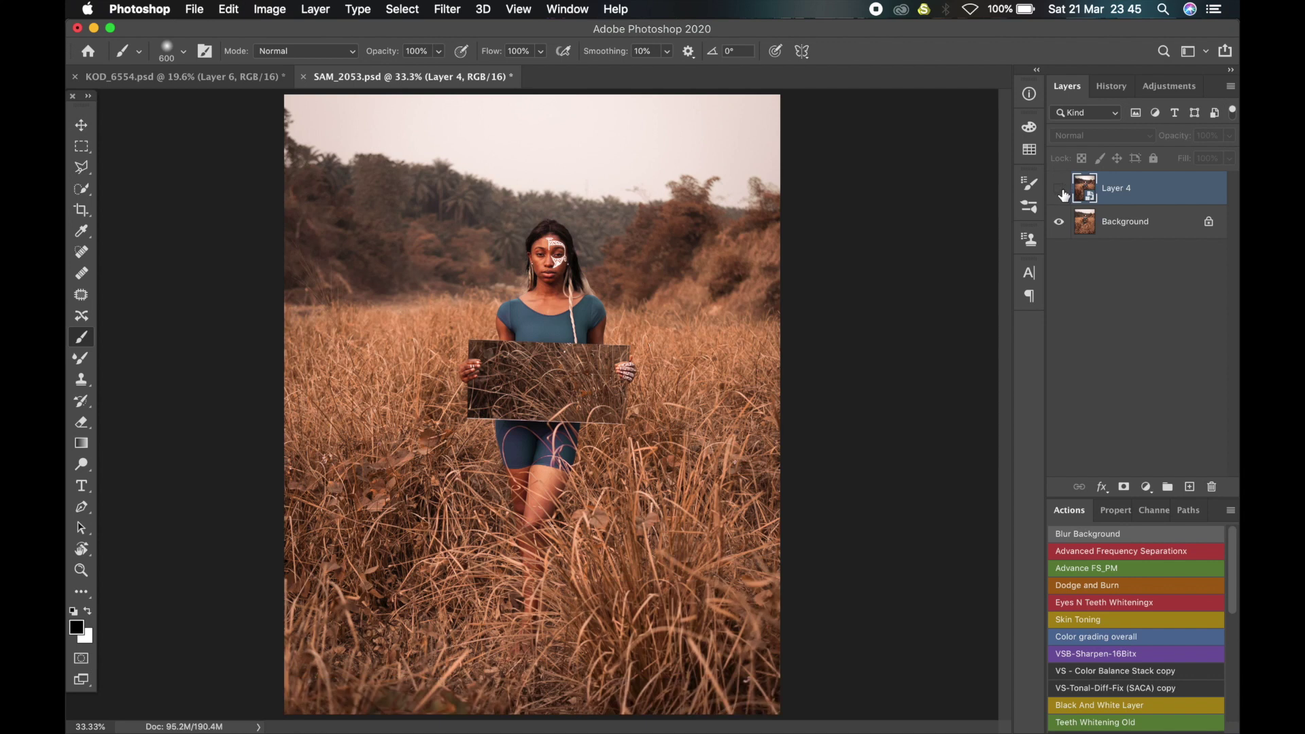
left_click(1062, 193)
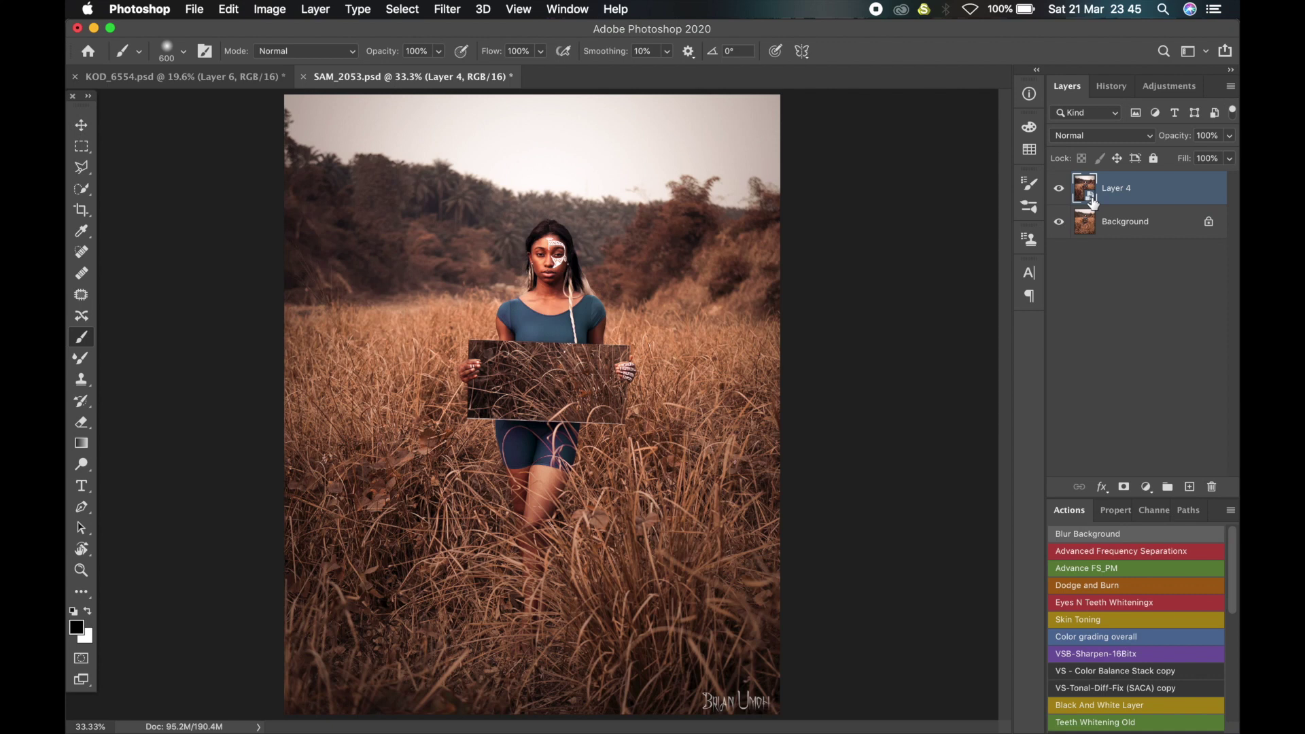
Open Layer 4's smart-object contents as Layer 4.psb and add a Hue/Saturation adjustment layer
double_click(1093, 203)
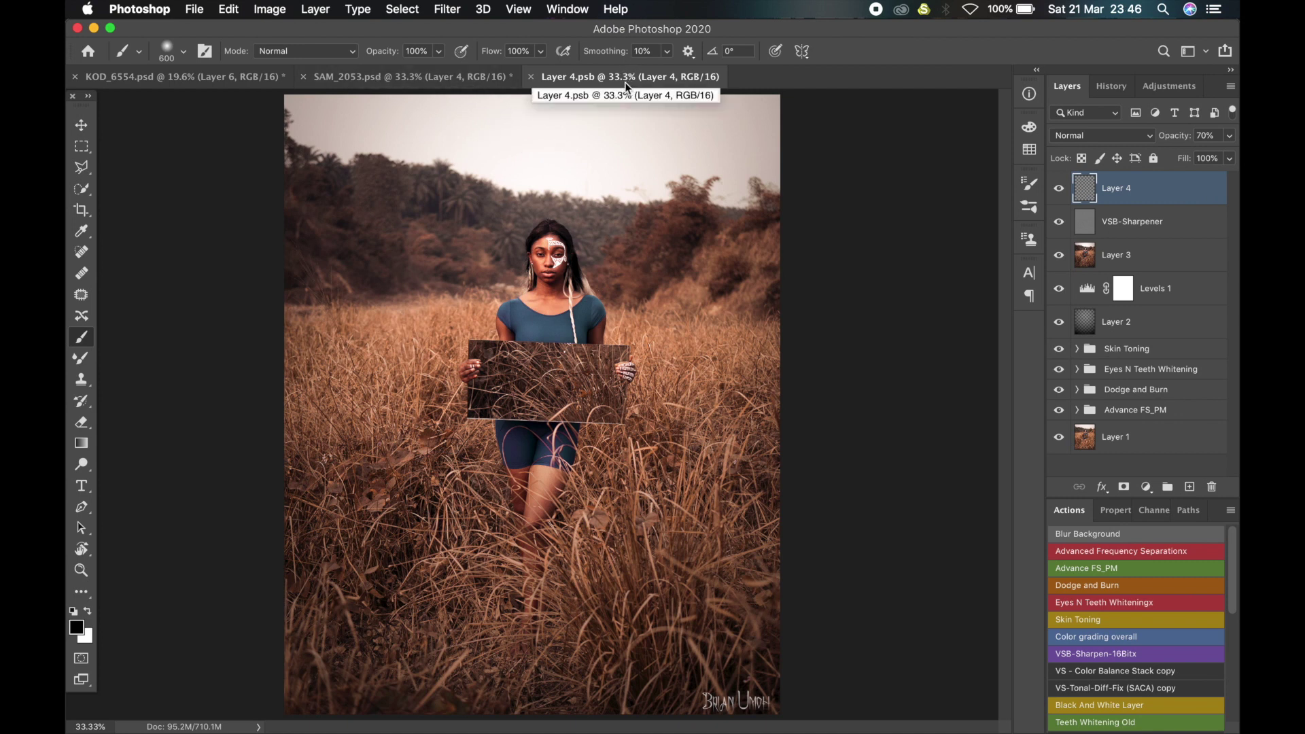
key("ctrl+Tab")
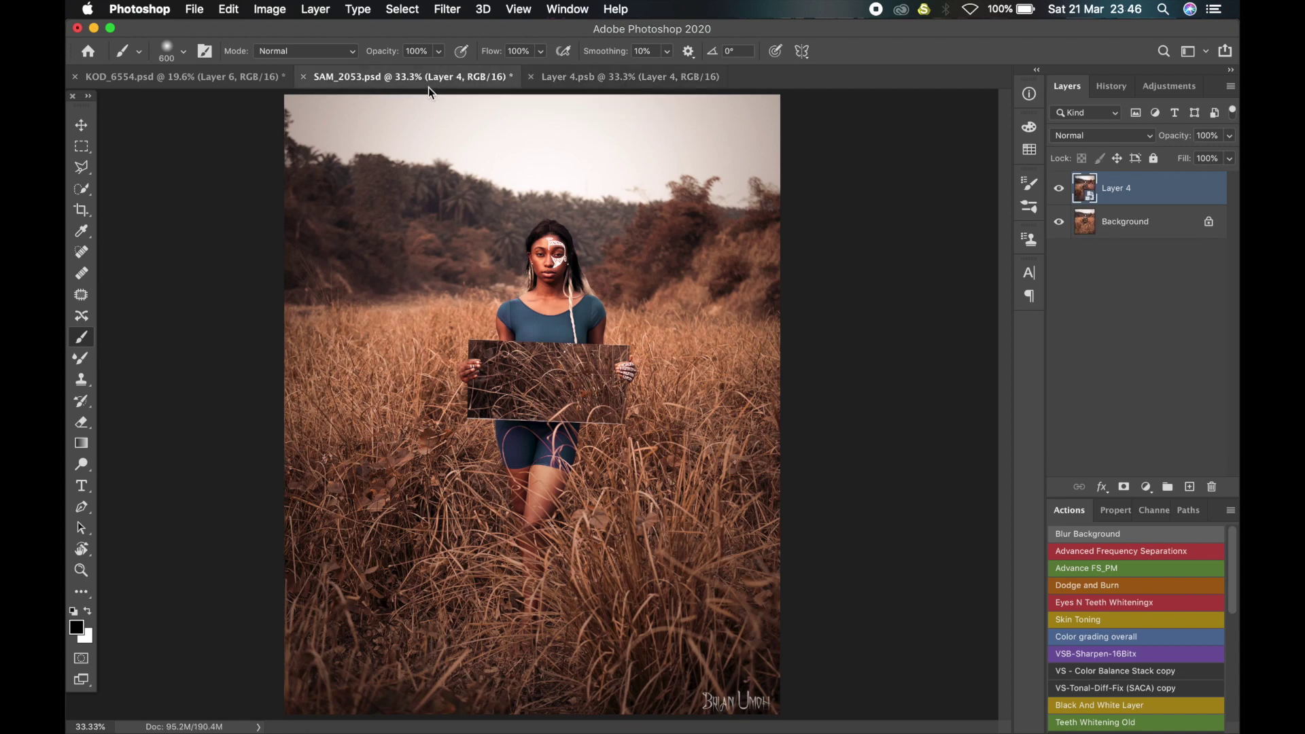
left_click(609, 79)
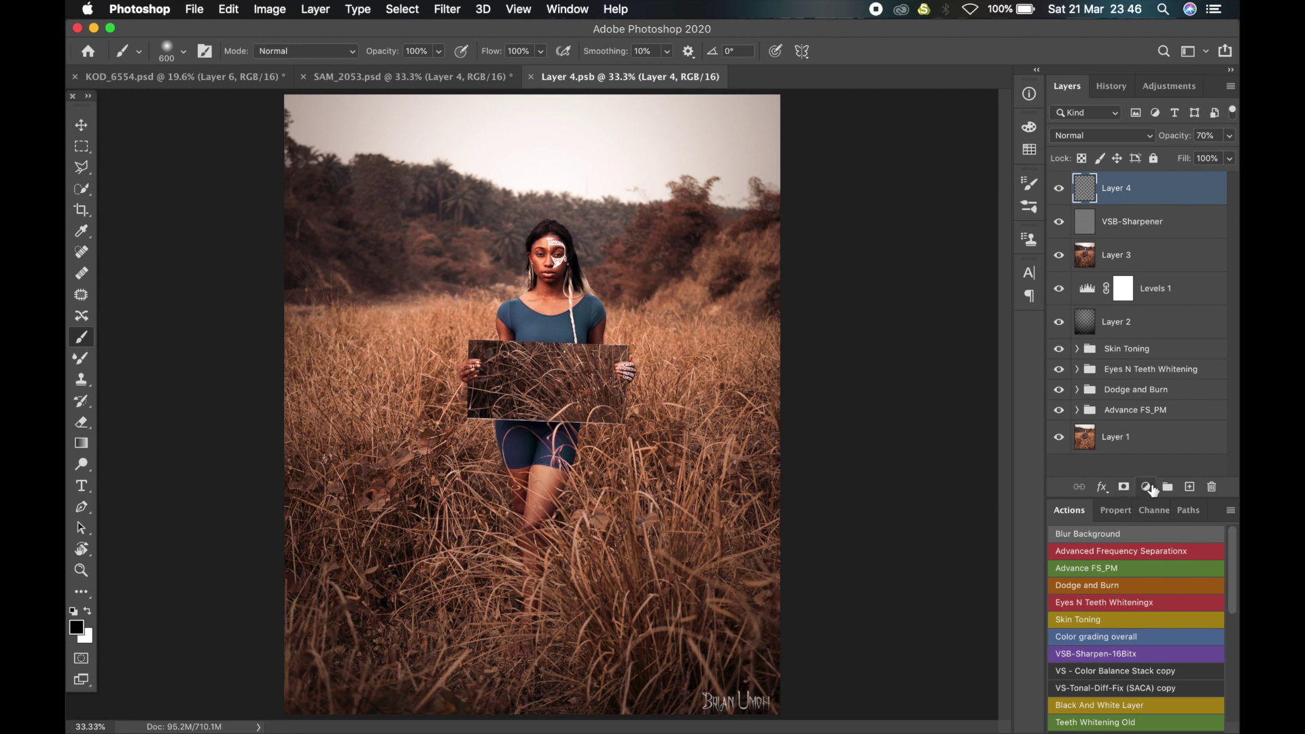
left_click(1152, 488)
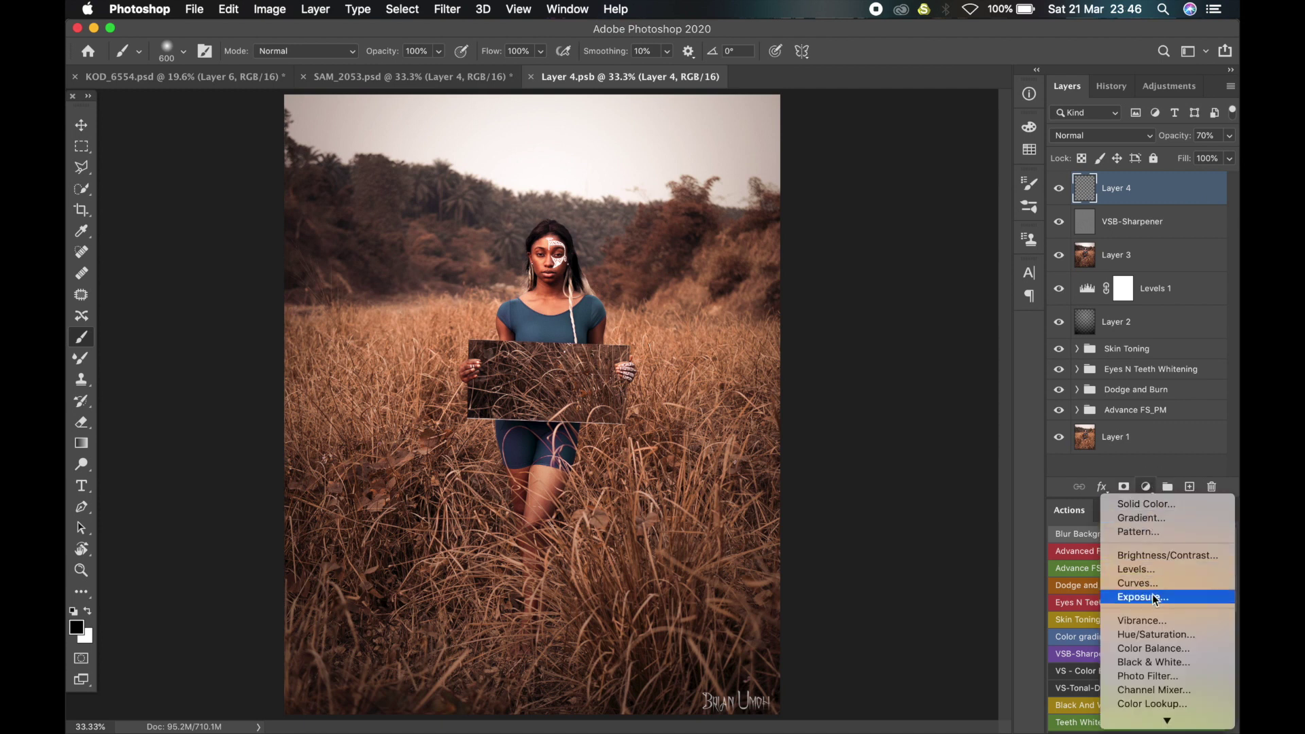
left_click(1161, 635)
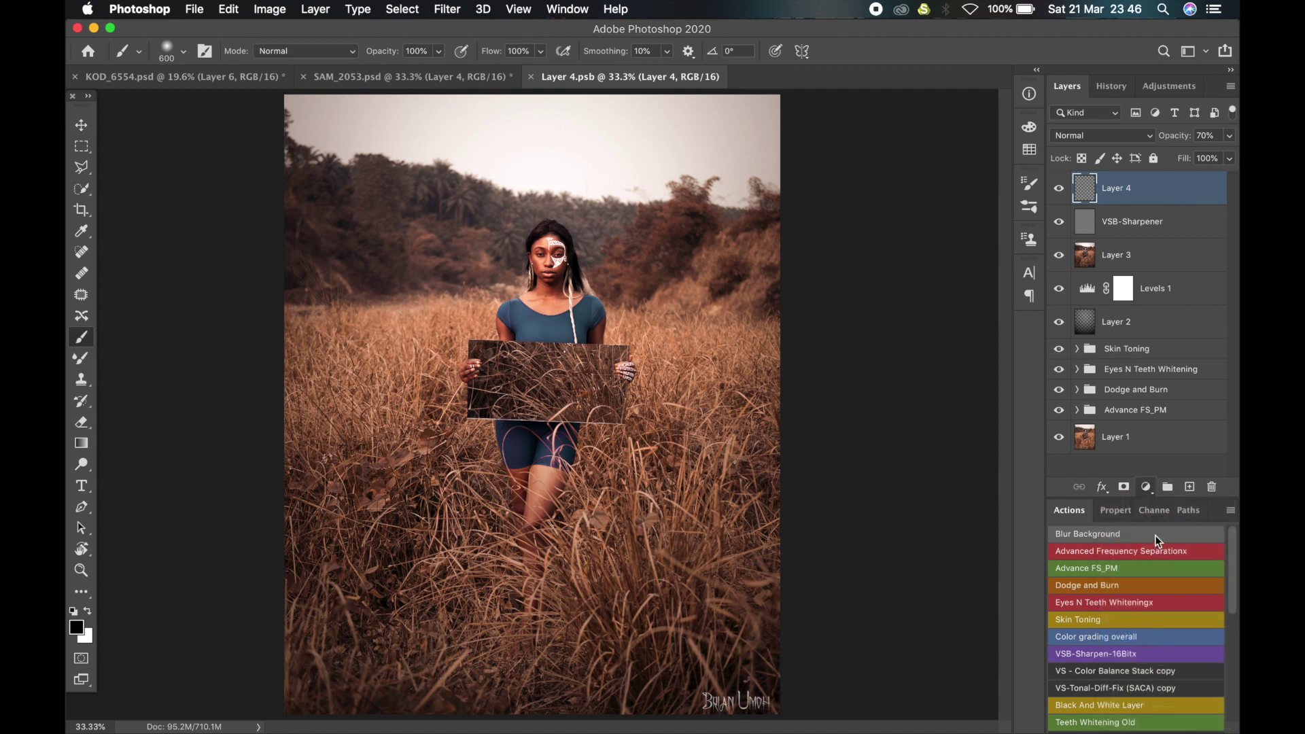
Raise Saturation to +68, save Layer 4.psb, and return to SAM_2053.psd
left_click_drag(1135, 661, 1189, 659)
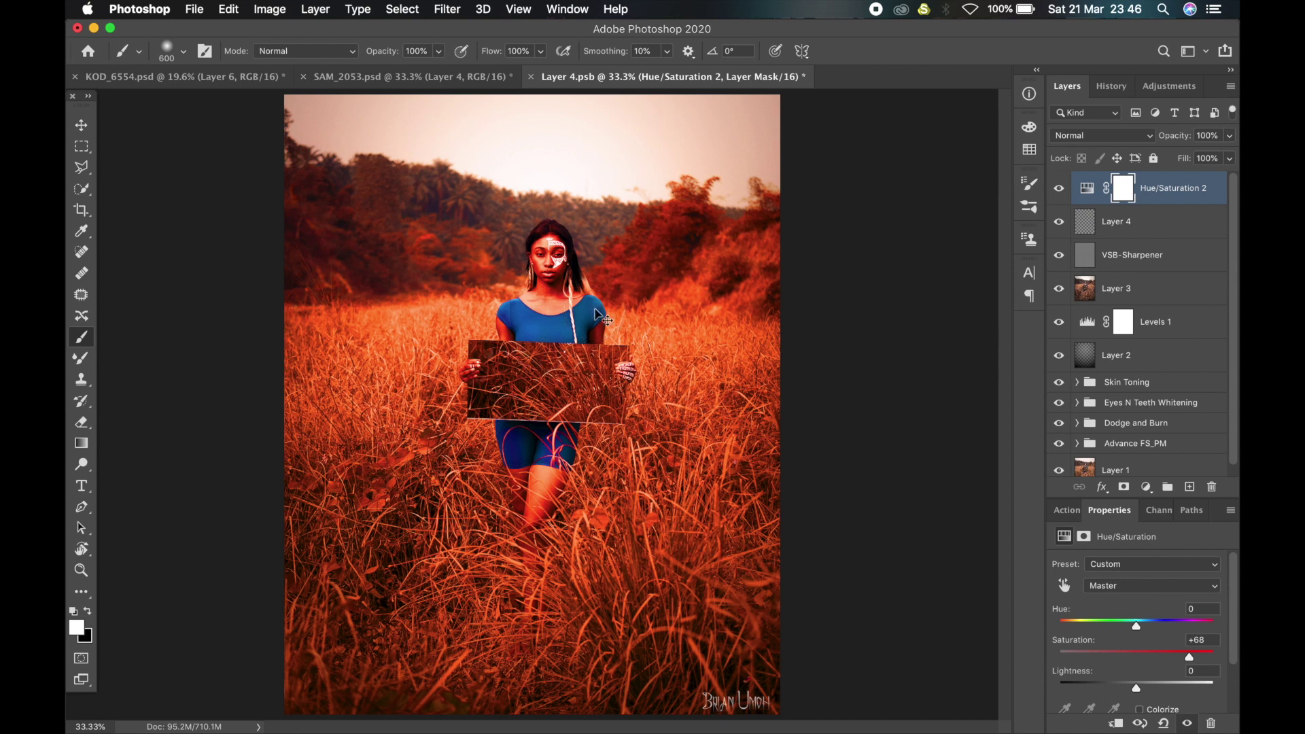
key("super+s")
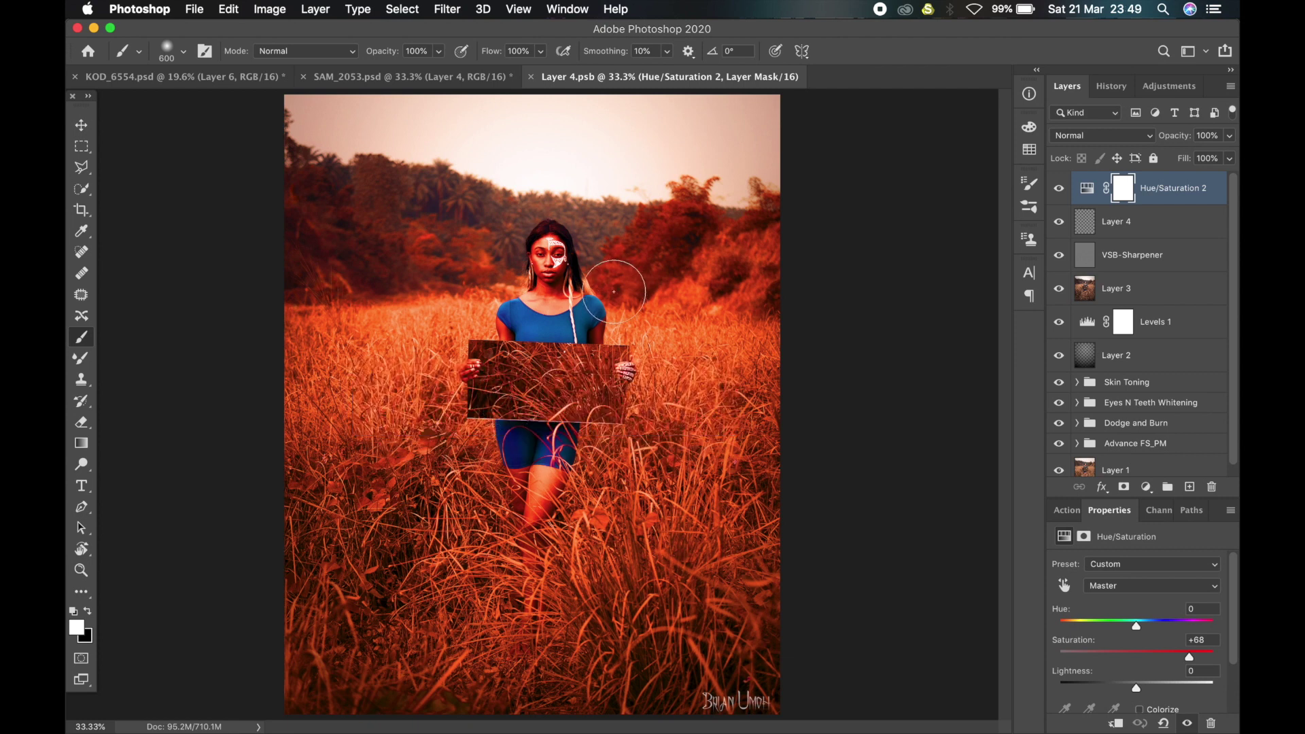
left_click(408, 75)
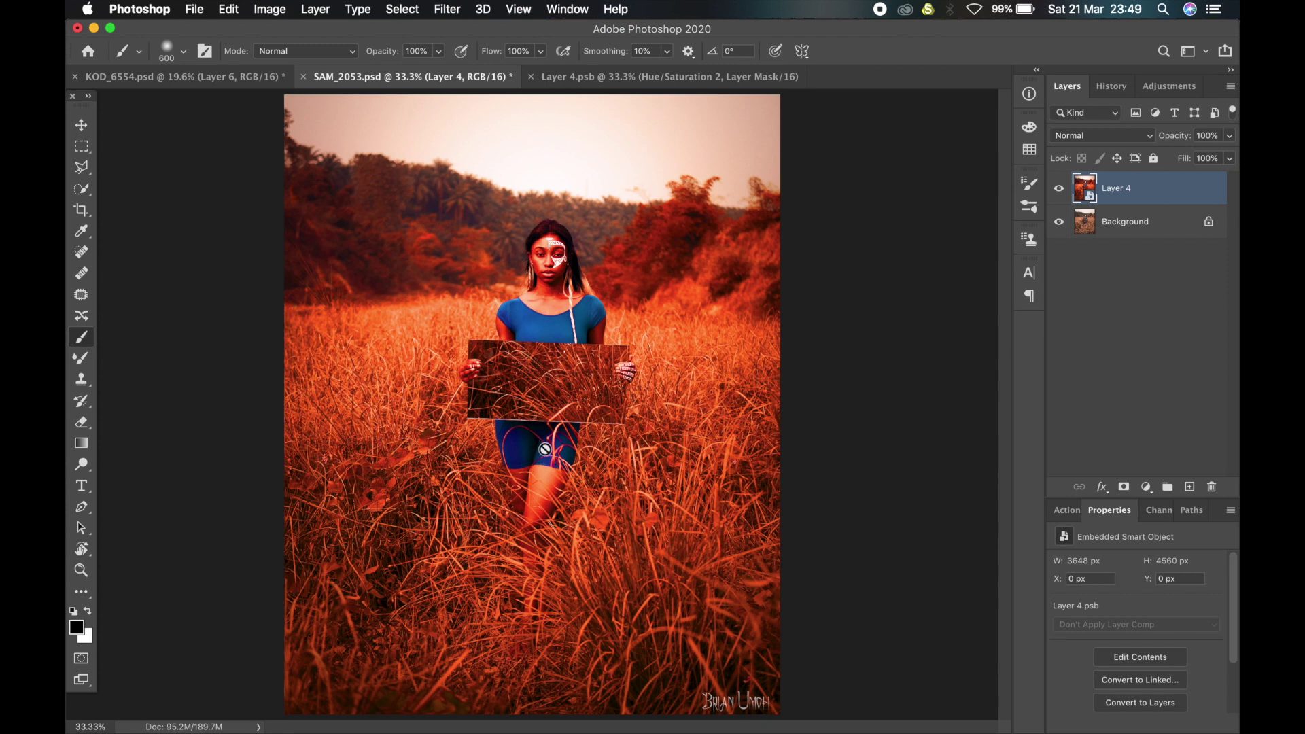
Compare Layer 4 on and off, close Layer 4.psb, and leave Layer 4 hidden
left_click(1060, 189)
left_click(1062, 191)
left_click(532, 76)
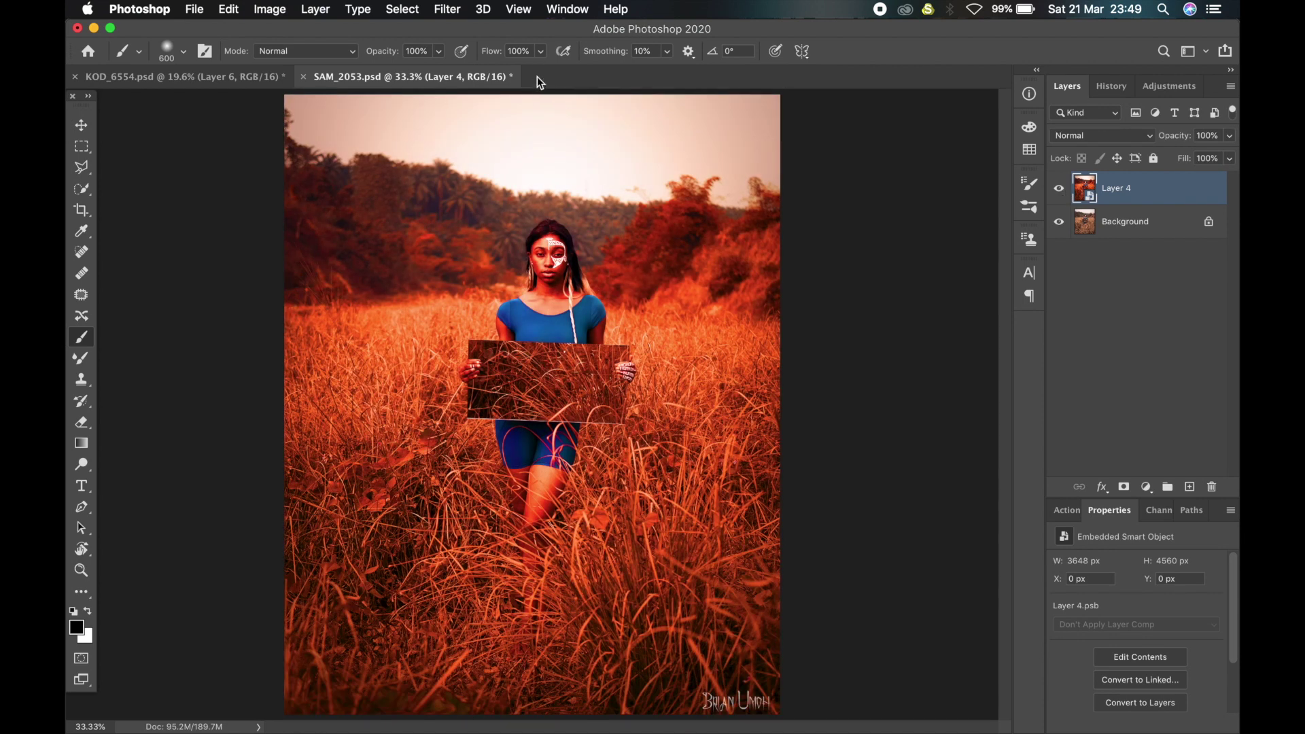
left_click(1059, 188)
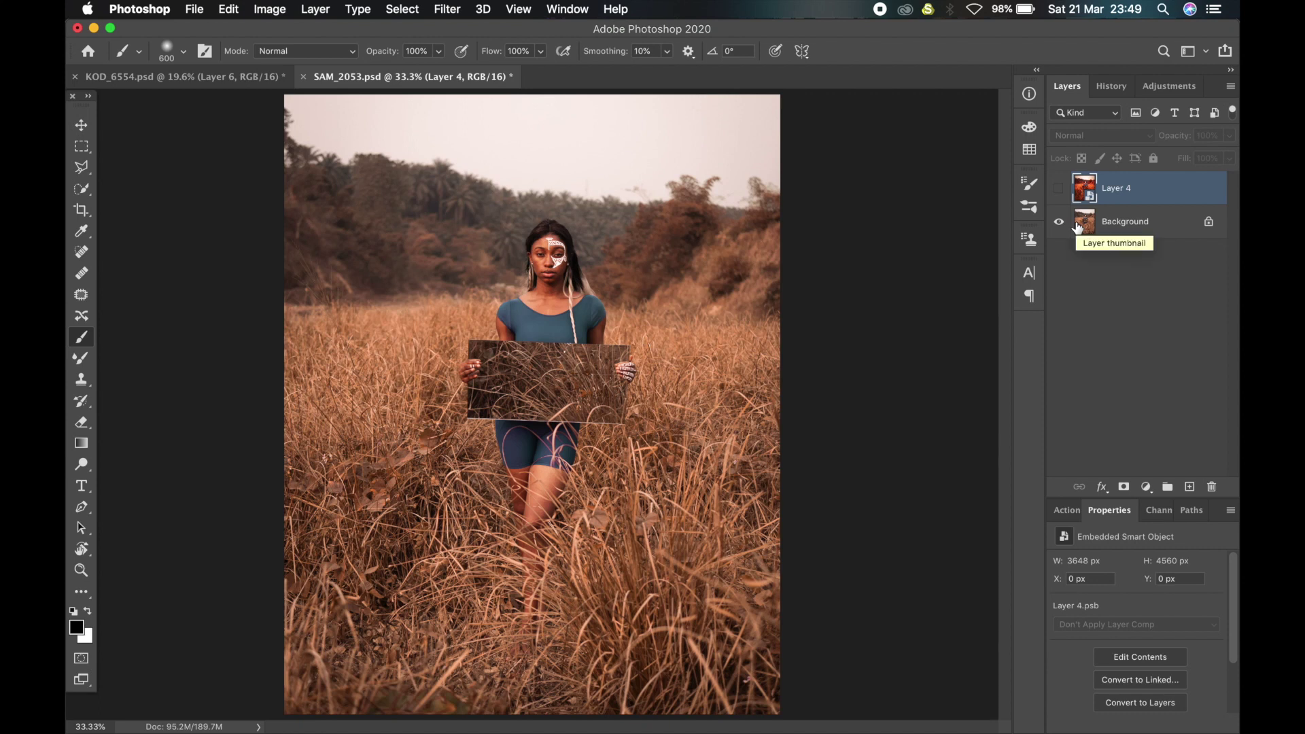
left_click(170, 8)
mouse_move(148, 68)
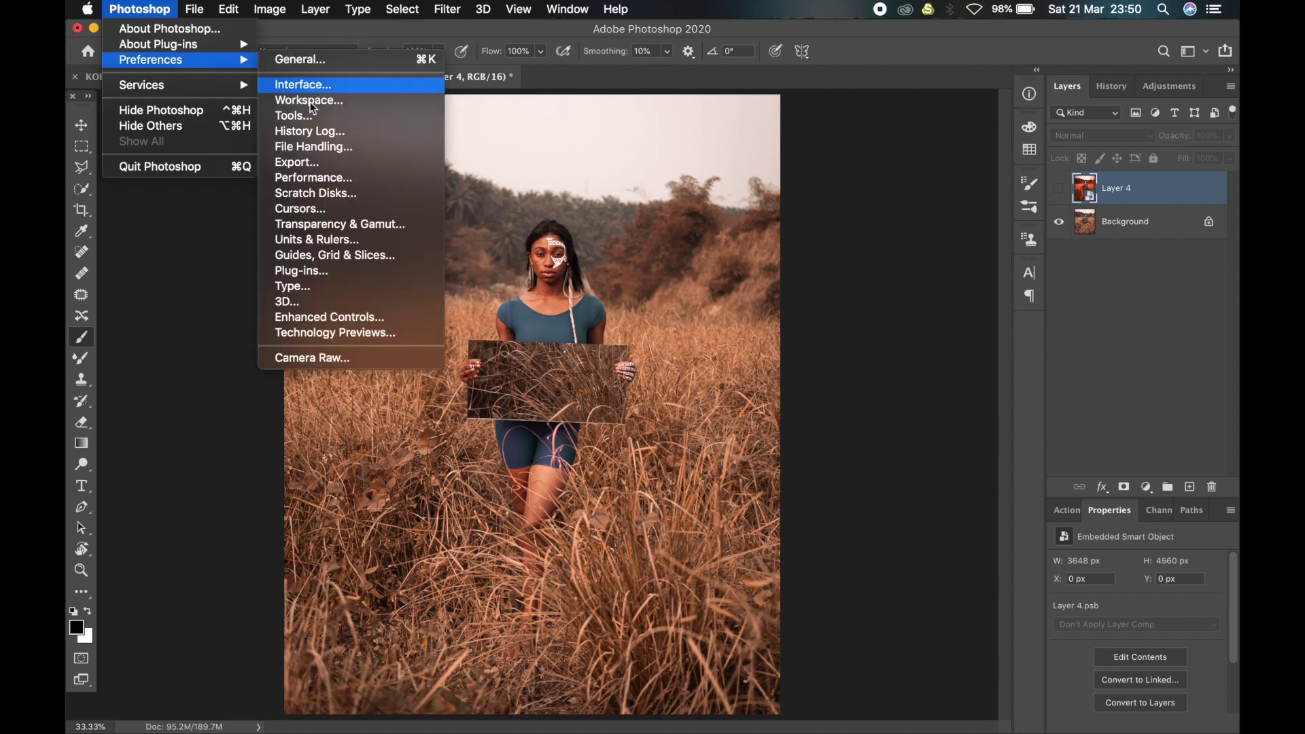
Enable Disable Compression of PSD and PSB Files in the File Handling preferences
left_click(309, 148)
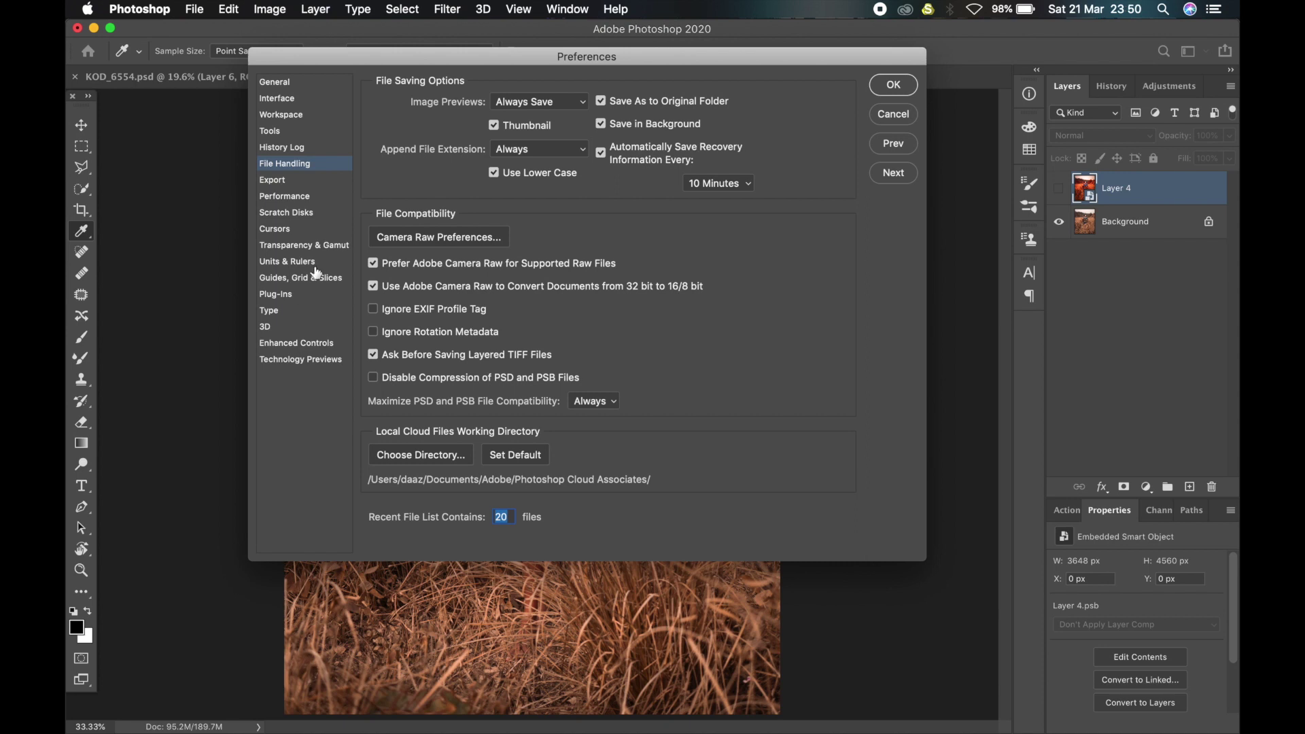
left_click(372, 378)
left_click(893, 85)
key("b")
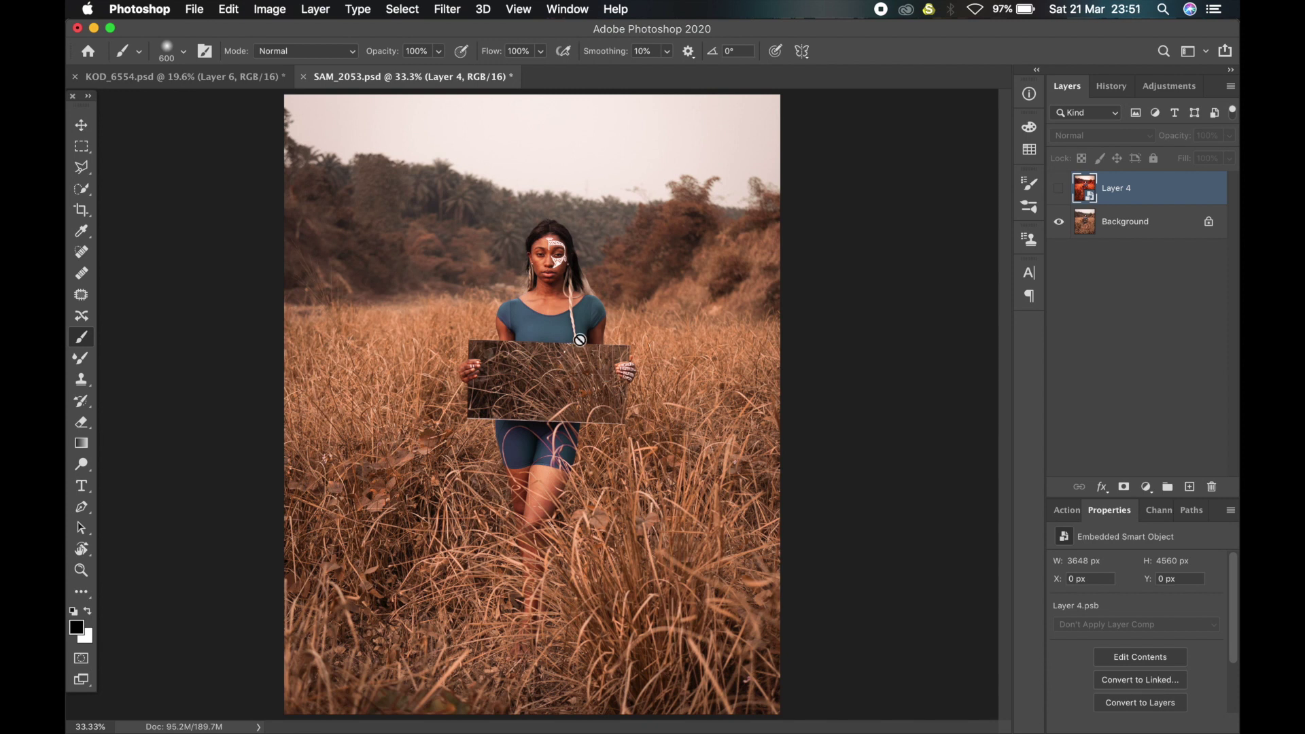
left_click(192, 11)
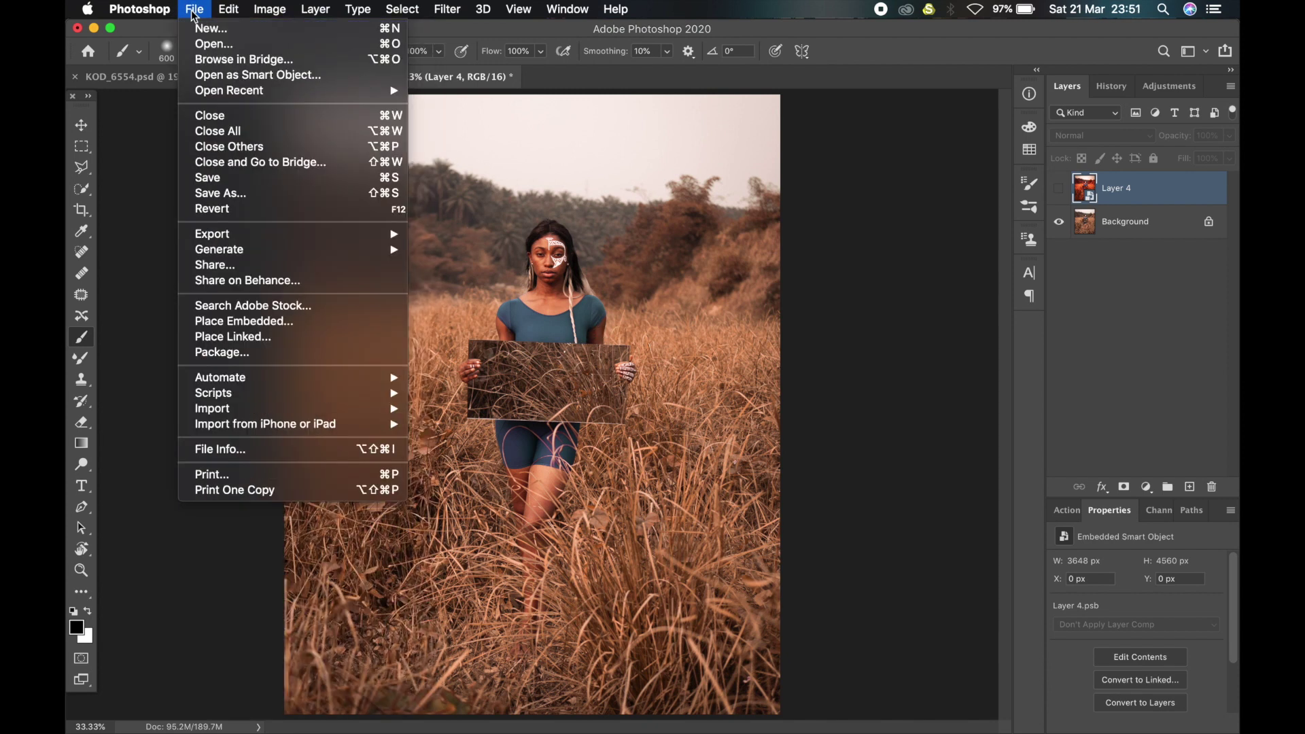
mouse_move(230, 11)
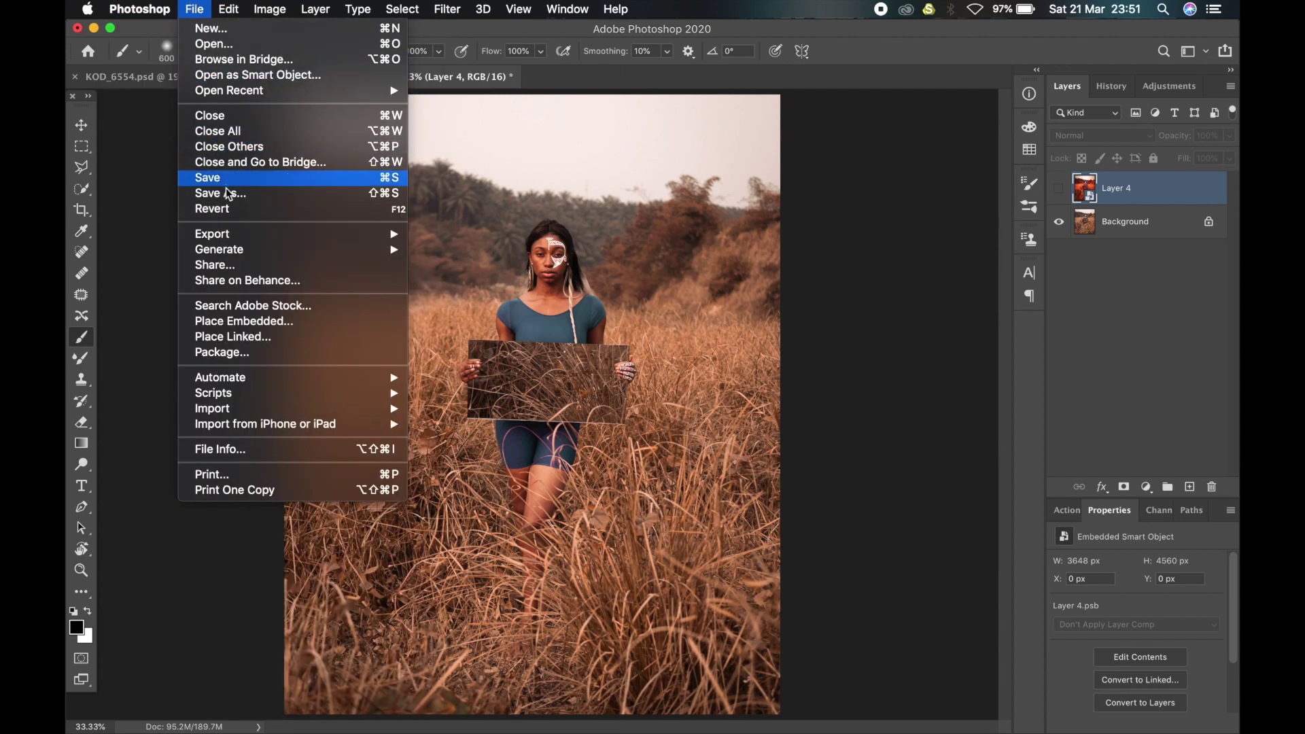
left_click(224, 194)
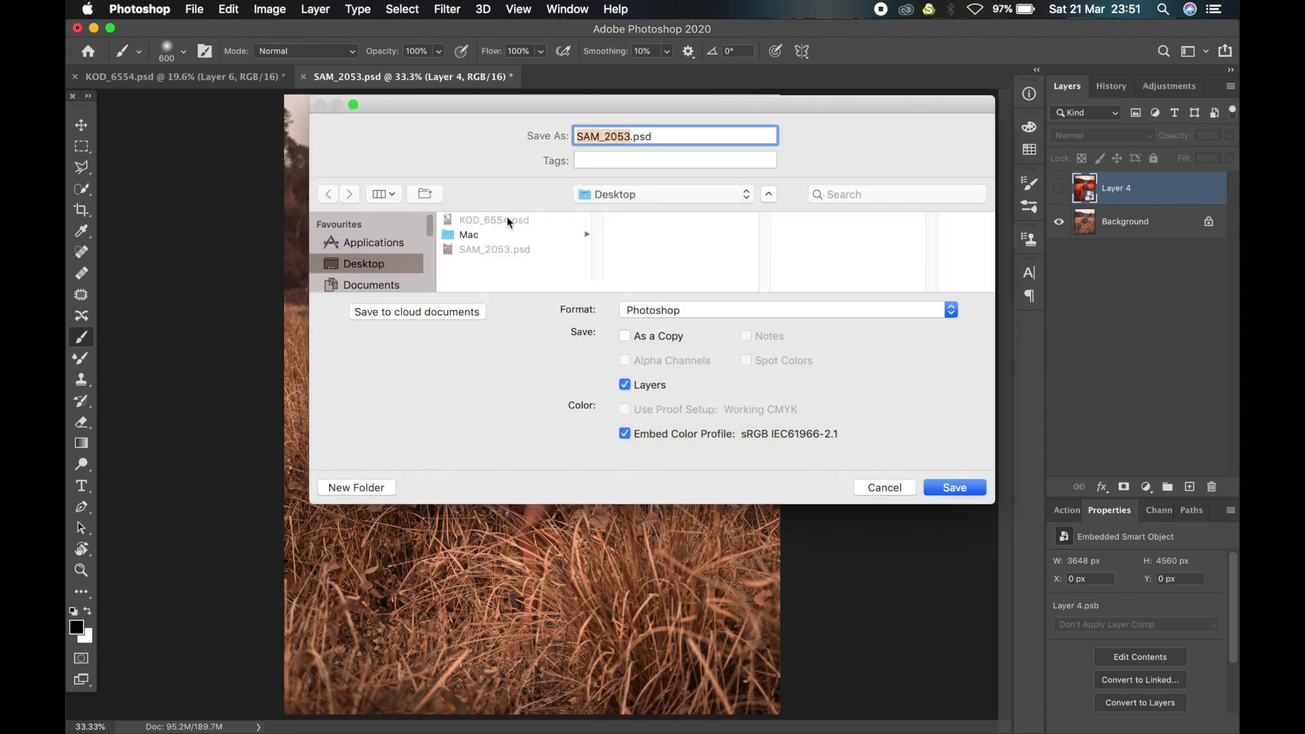
left_click(675, 311)
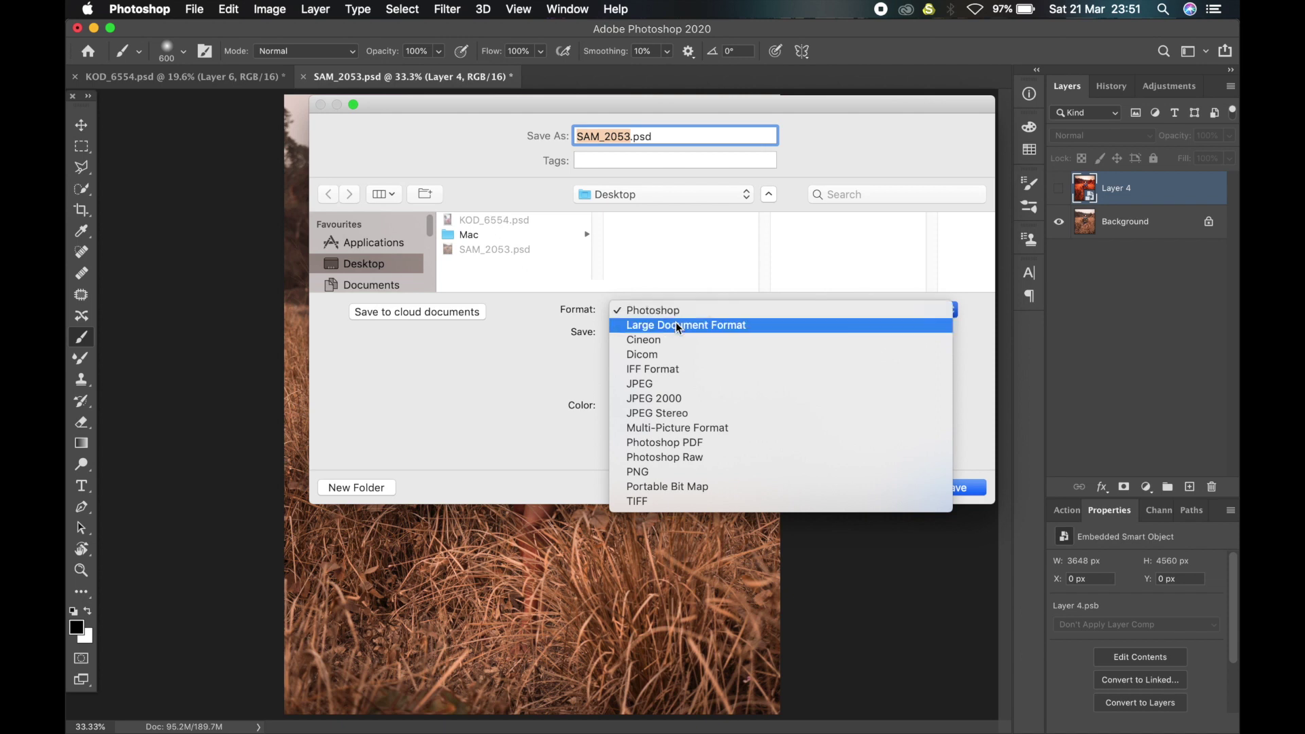
left_click(692, 324)
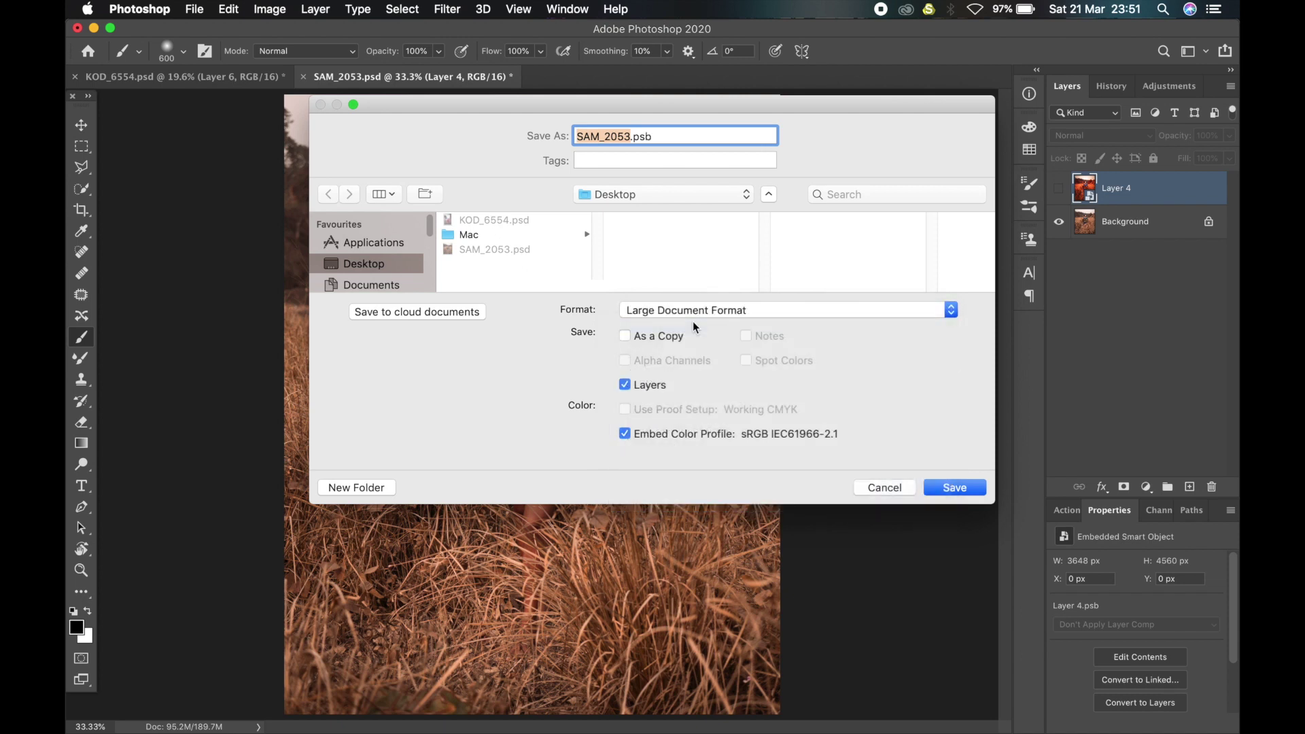
left_click(649, 136)
left_click(698, 310)
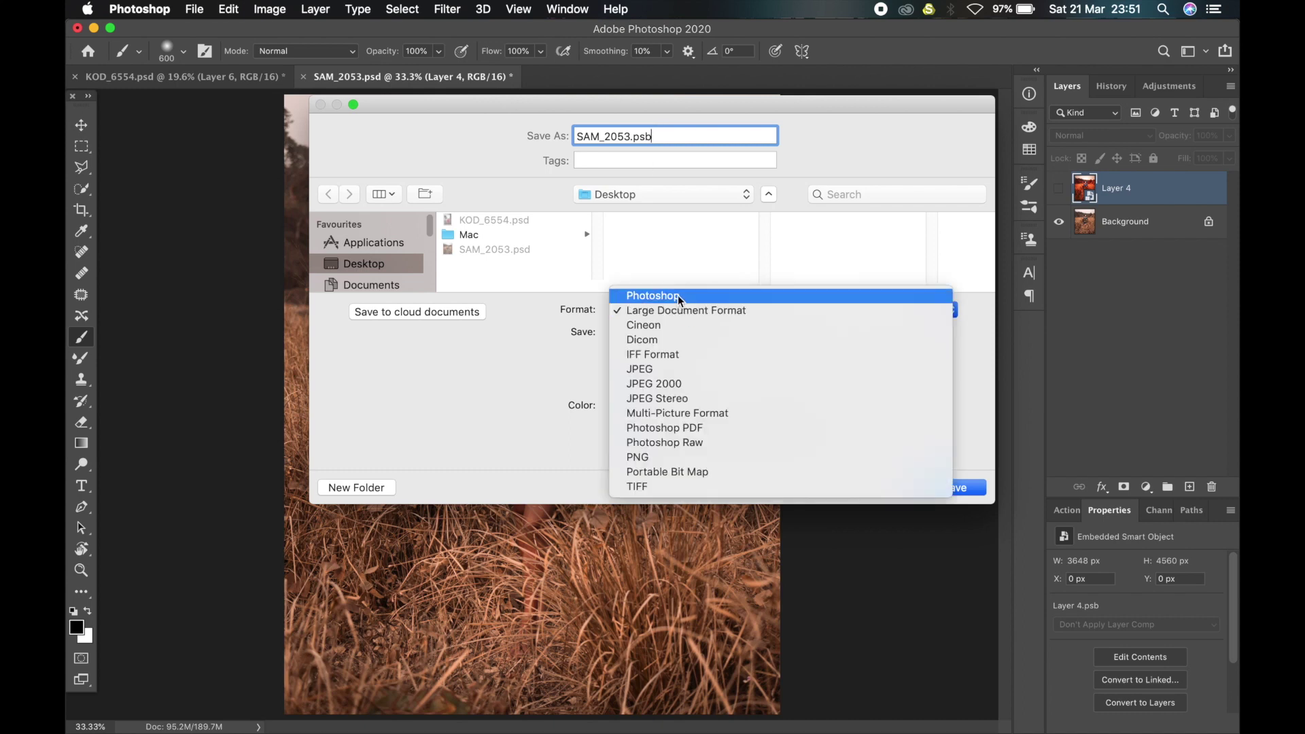
left_click(678, 295)
left_click(679, 307)
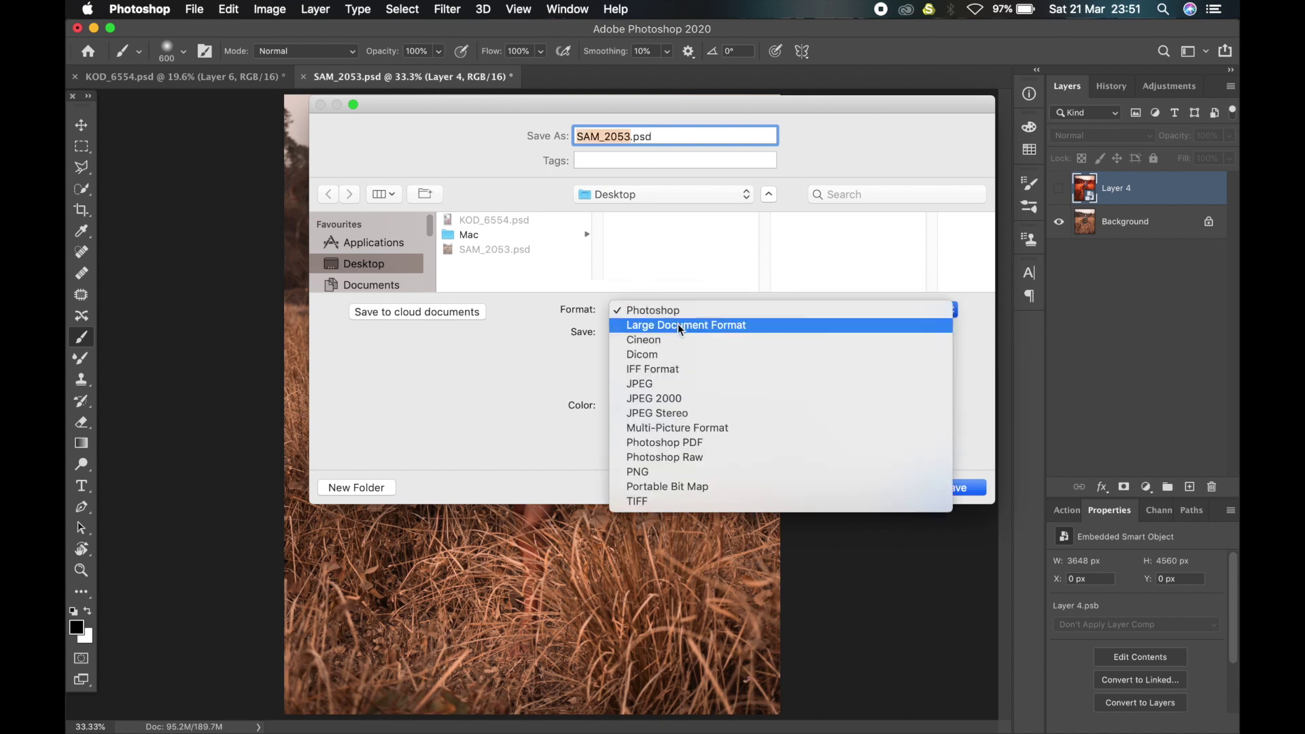
left_click(678, 325)
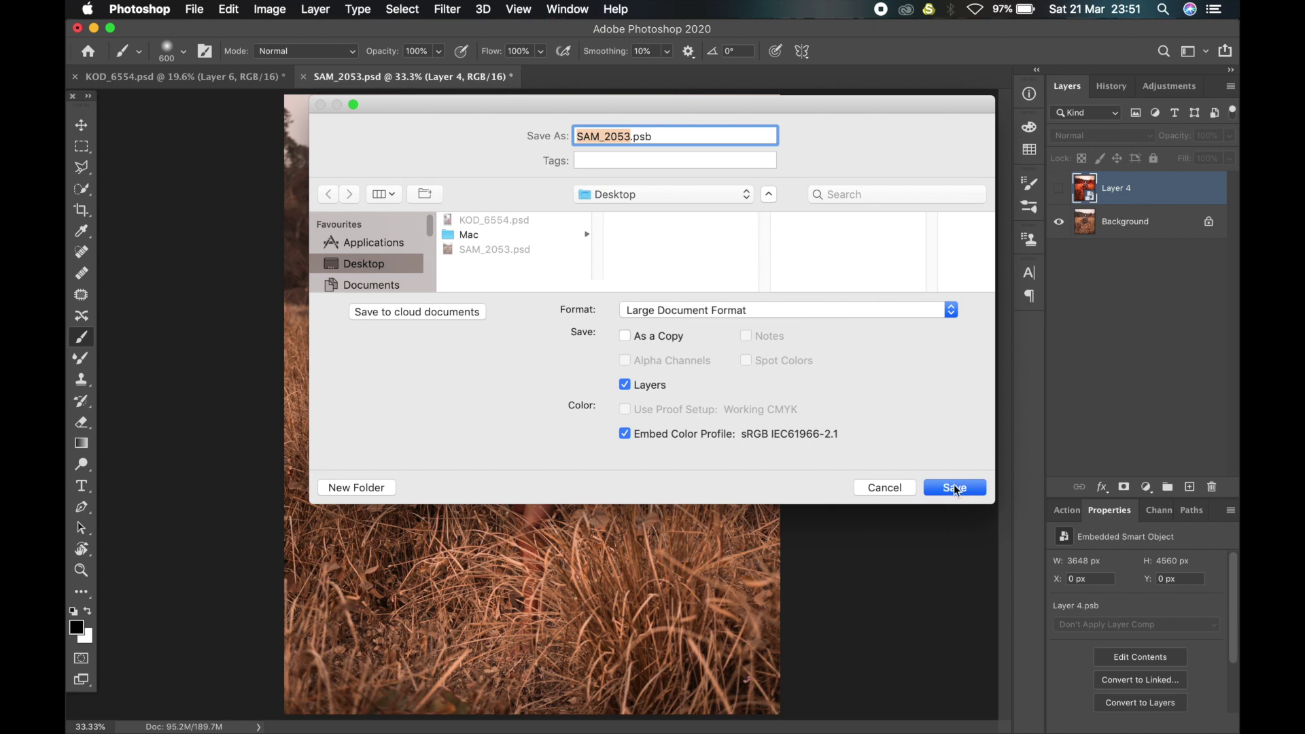
left_click(901, 487)
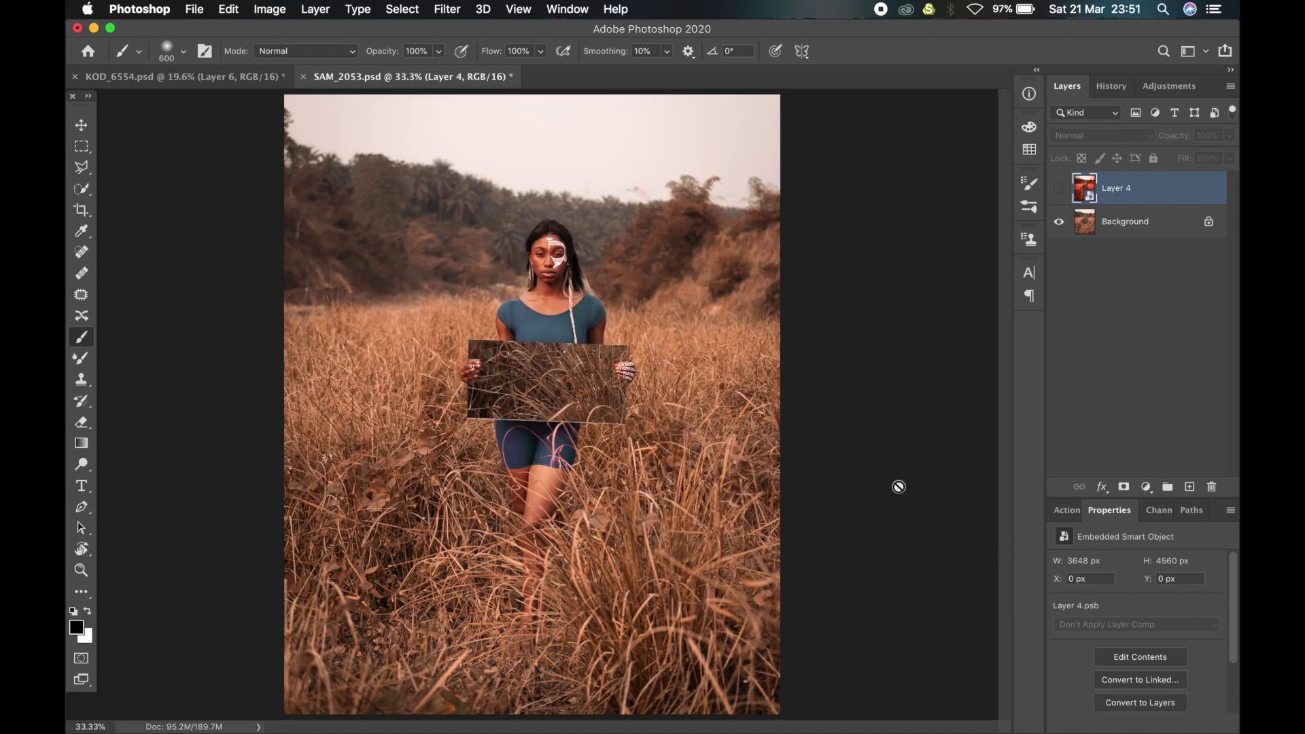